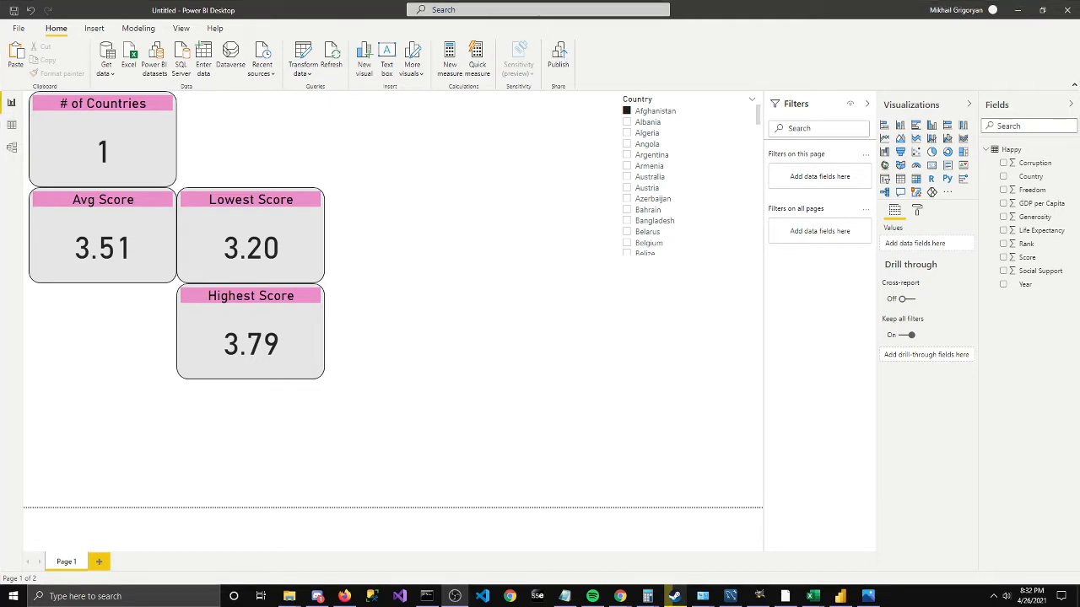
# View the yearly files in the happyness folder and clear the Afghanistan selection in the report's Country slicer.
pyautogui.moveTo(2, 67); pyautogui.dragTo(423, 28)
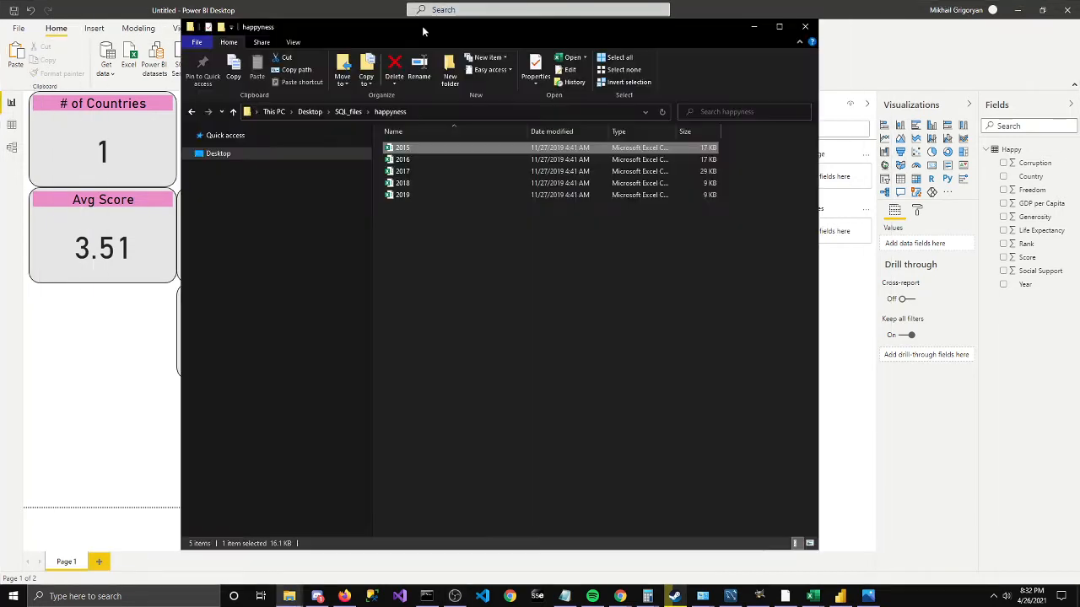
pyautogui.doubleClick(423, 28)
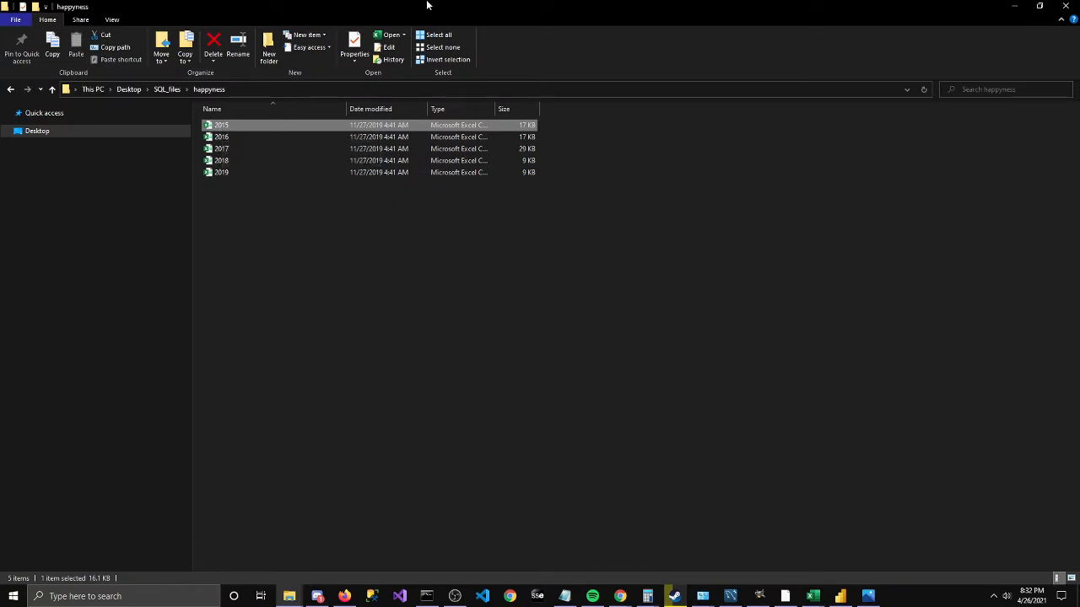
pyautogui.moveTo(427, 5); pyautogui.dragTo(1079, 18)
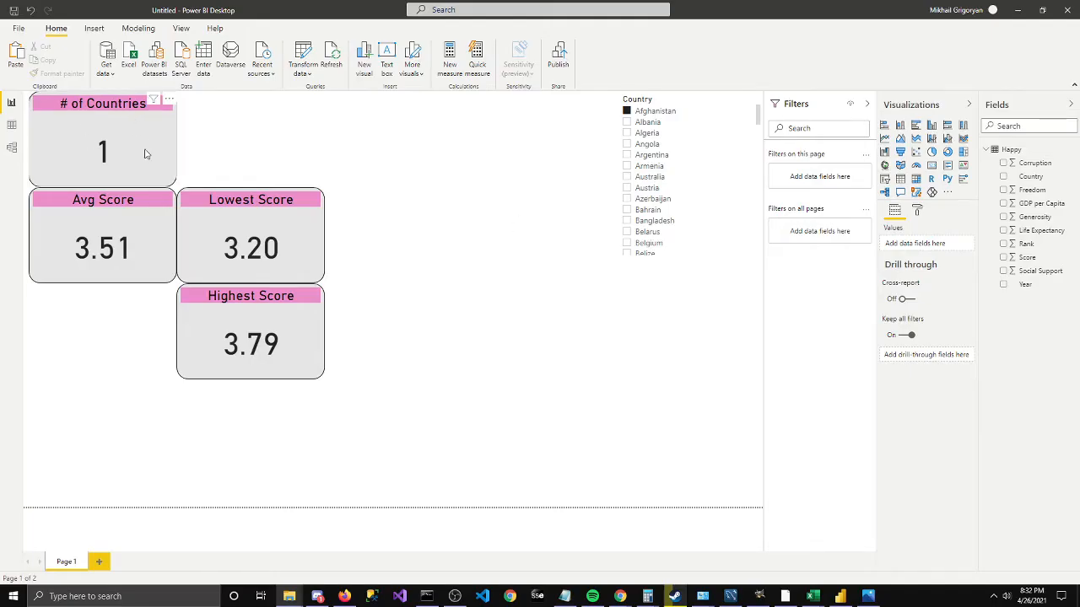
pyautogui.click(624, 114)
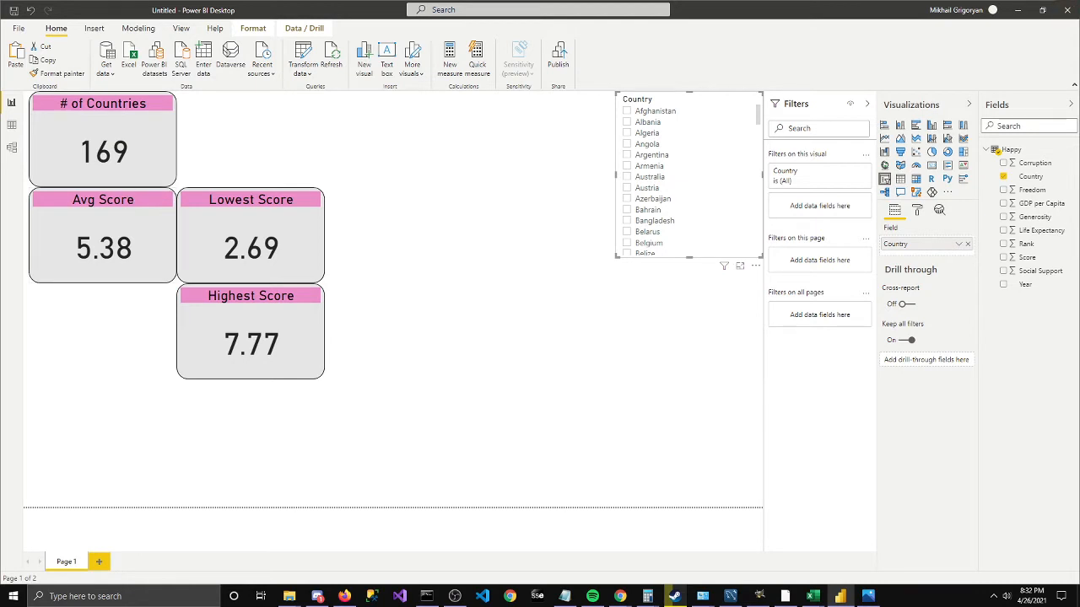
# Open the 2015 file from the happyness folder to view its data, and close it along with the Sales-Data workbook.
pyautogui.moveTo(1079, 63); pyautogui.dragTo(552, 46)
pyautogui.doubleClick(552, 46)
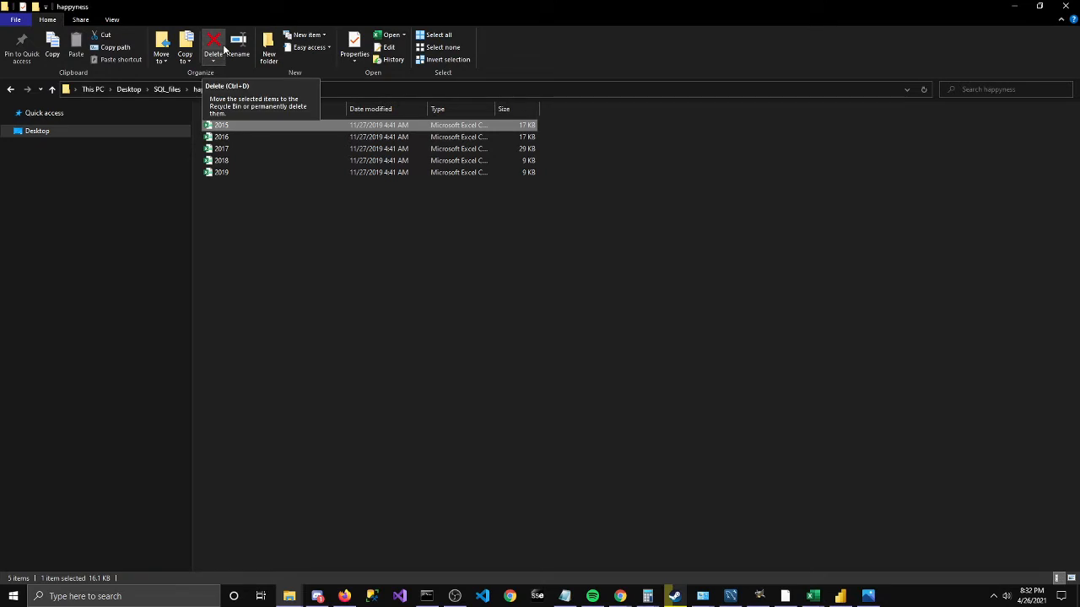
pyautogui.doubleClick(250, 128)
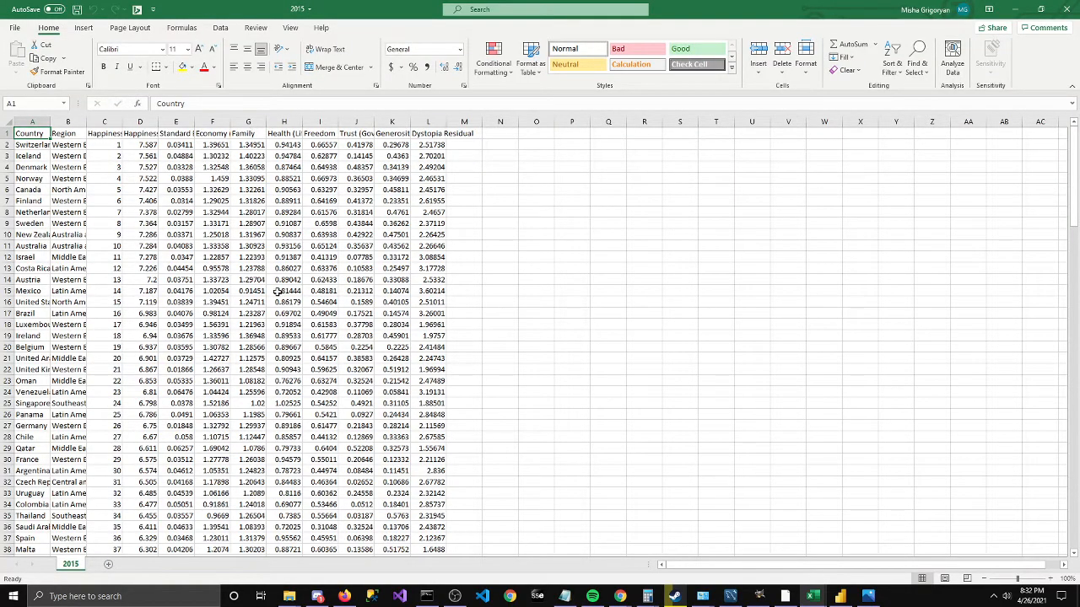
pyautogui.click(1067, 8)
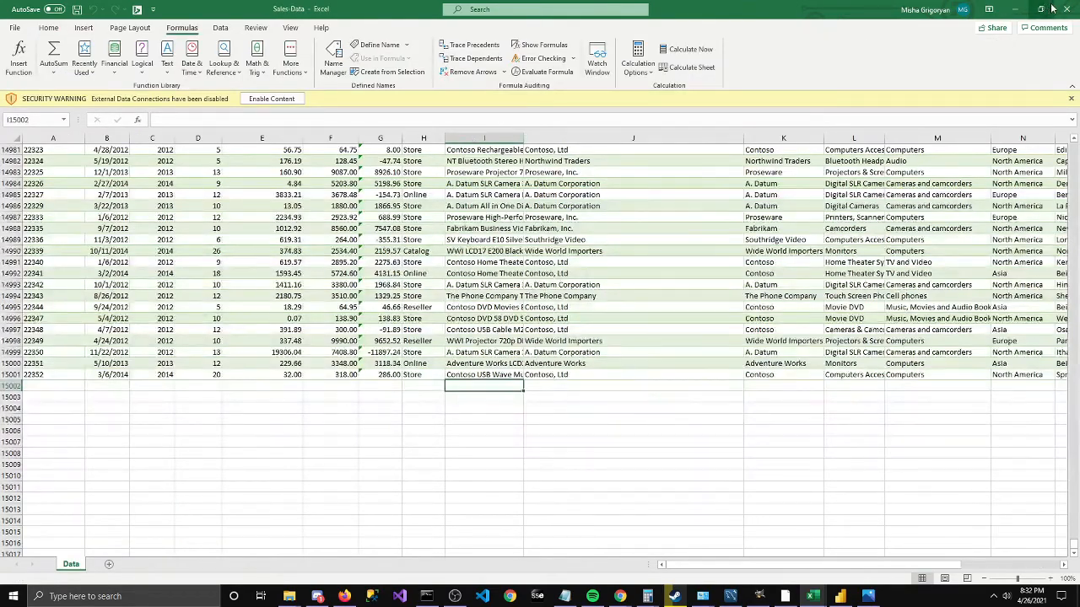
pyautogui.click(1067, 9)
pyautogui.click(1067, 9)
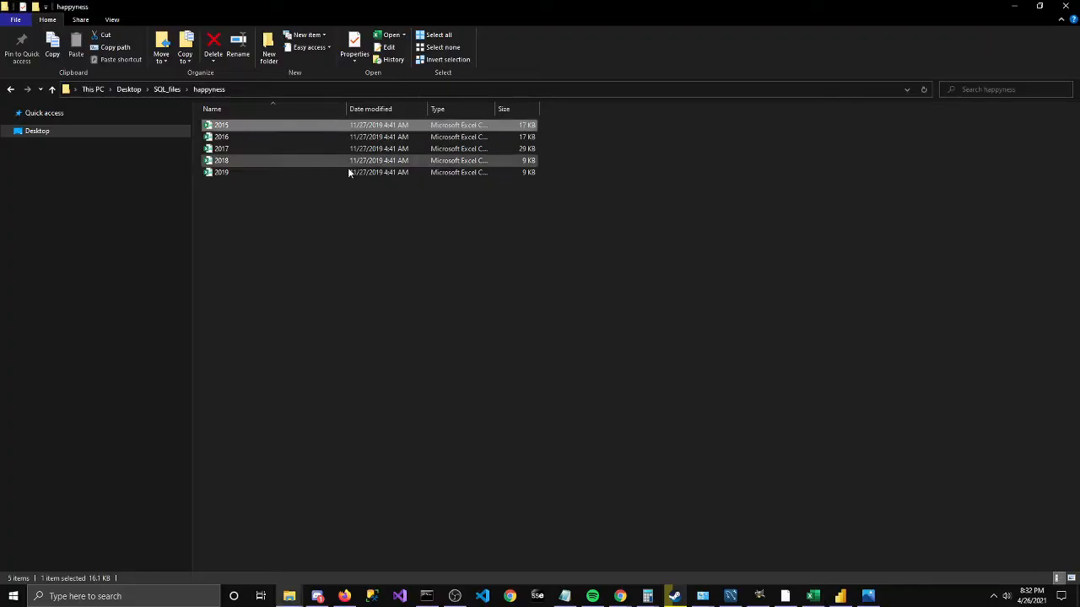
# Open the 2016 file, fit the Happiness Score column to its contents, select its header cell and minimise the workbook.
pyautogui.doubleClick(238, 140)
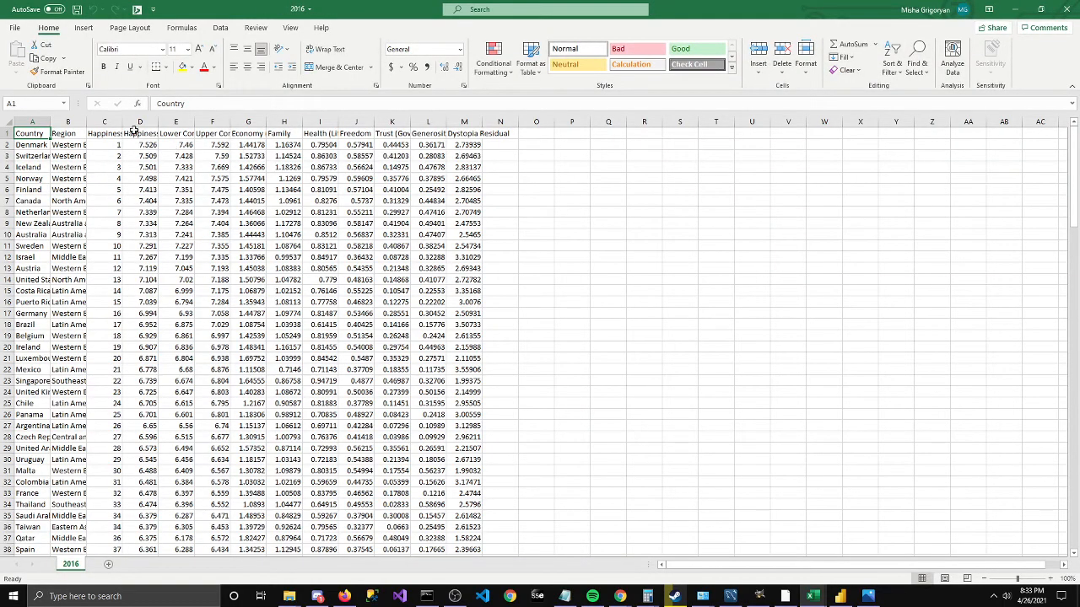
pyautogui.doubleClick(158, 128)
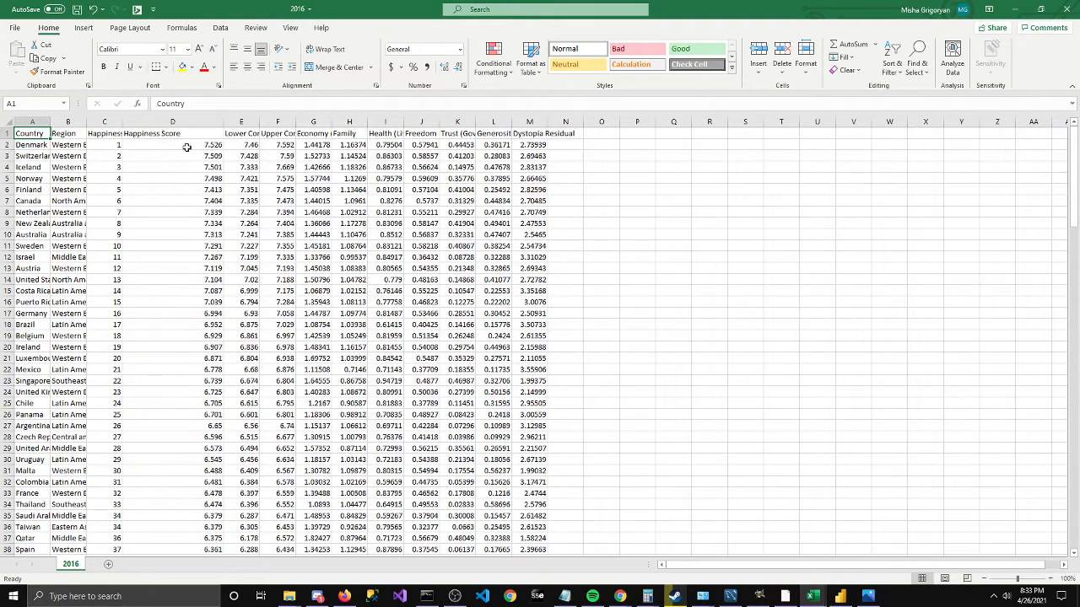
pyautogui.click(188, 142)
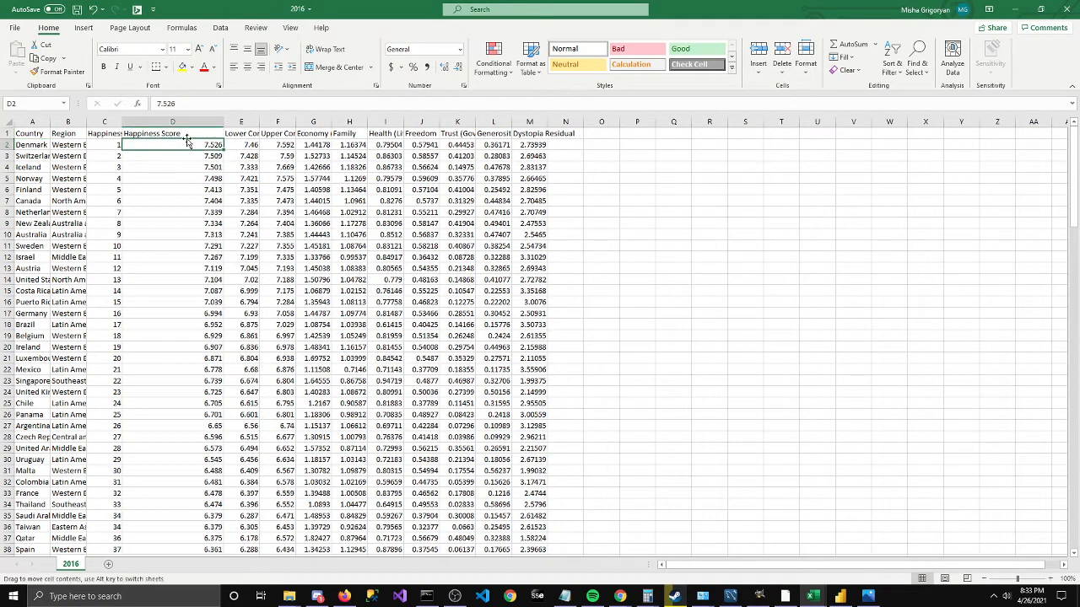
pyautogui.click(187, 132)
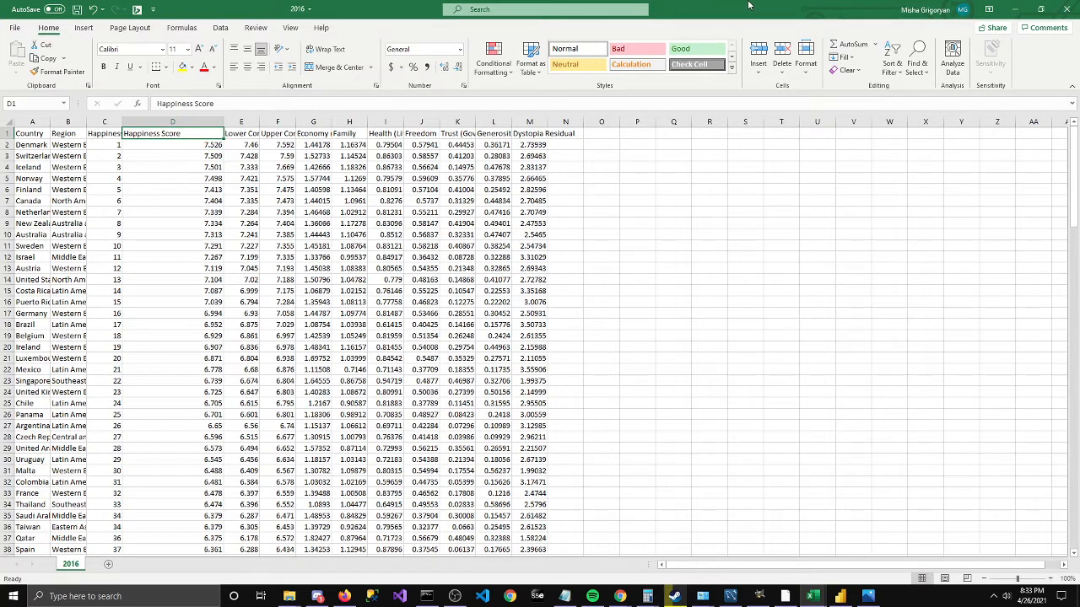
pyautogui.click(1013, 8)
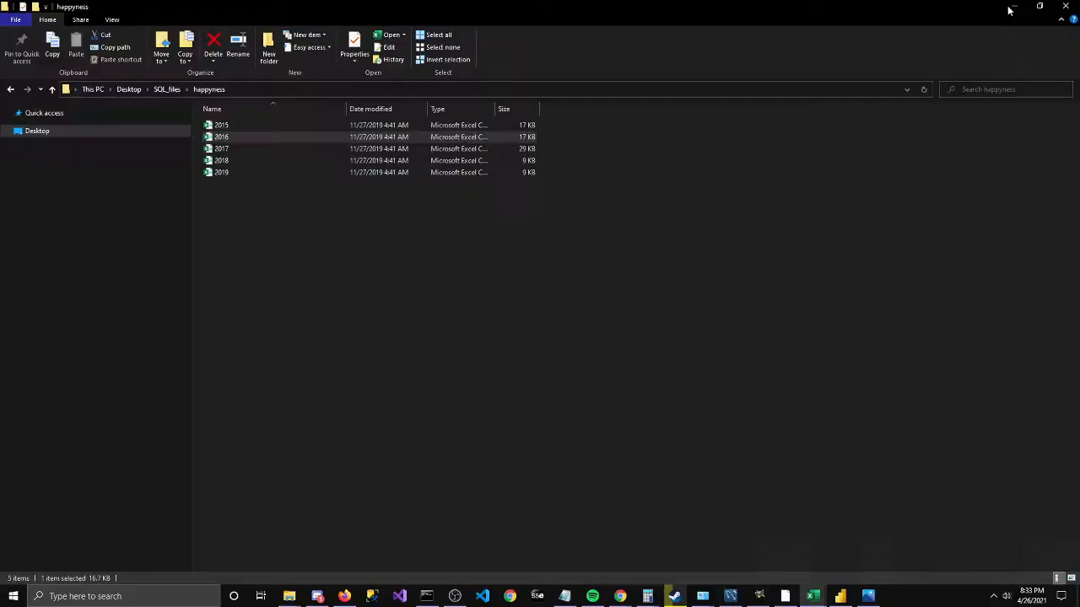
pyautogui.click(1013, 9)
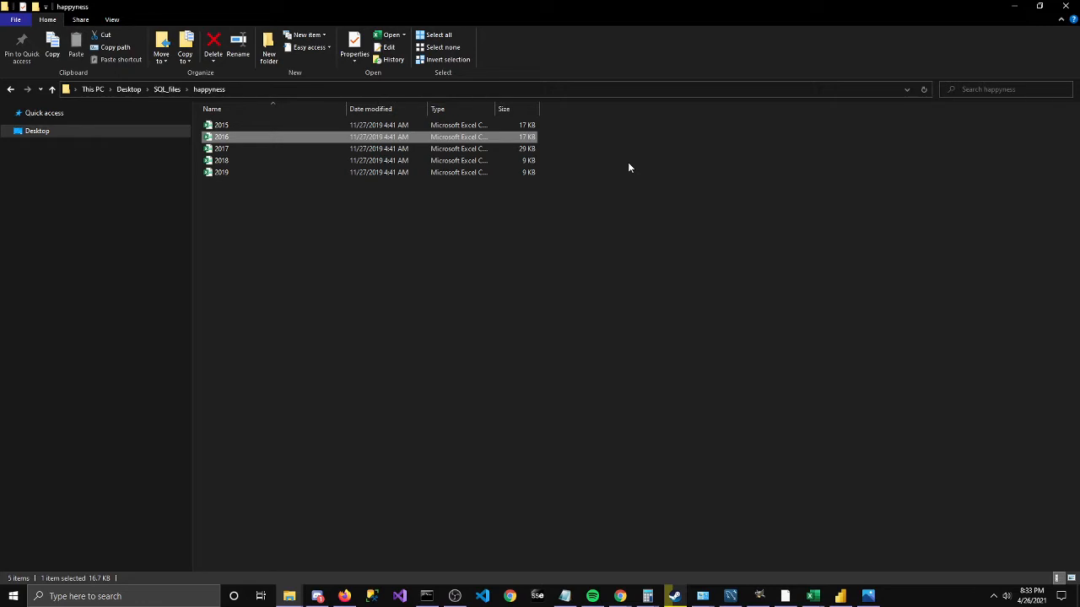
# Return to the Power BI report and filter it to Afghanistan with the Country slicer.
pyautogui.click(1018, 6)
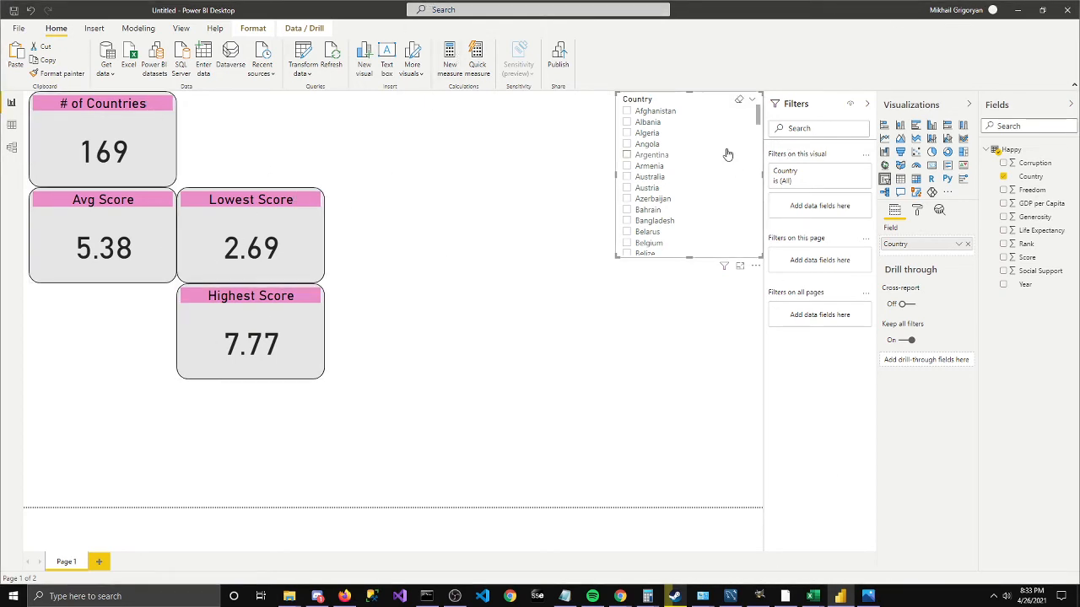
pyautogui.click(153, 154)
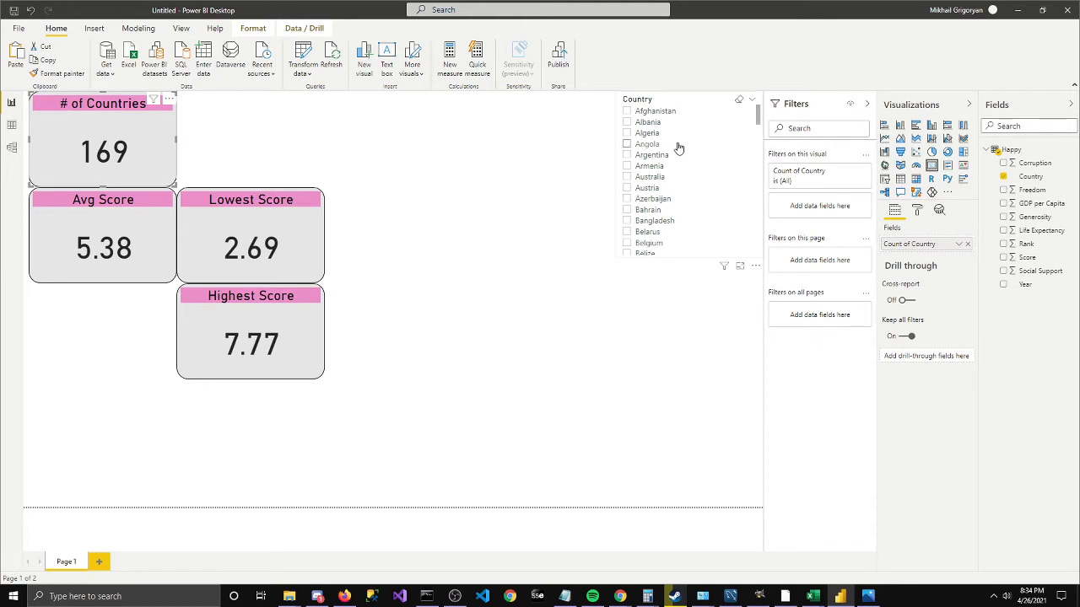
pyautogui.click(627, 110)
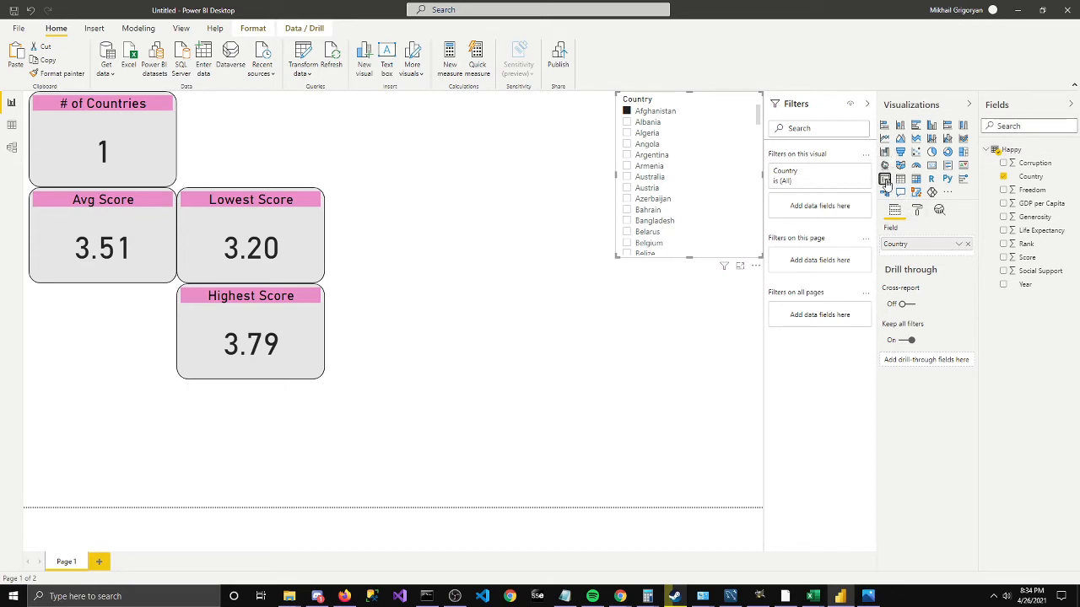
# Add a new slicer for the Year field and place it below the Country slicer.
pyautogui.click(698, 384)
pyautogui.click(884, 179)
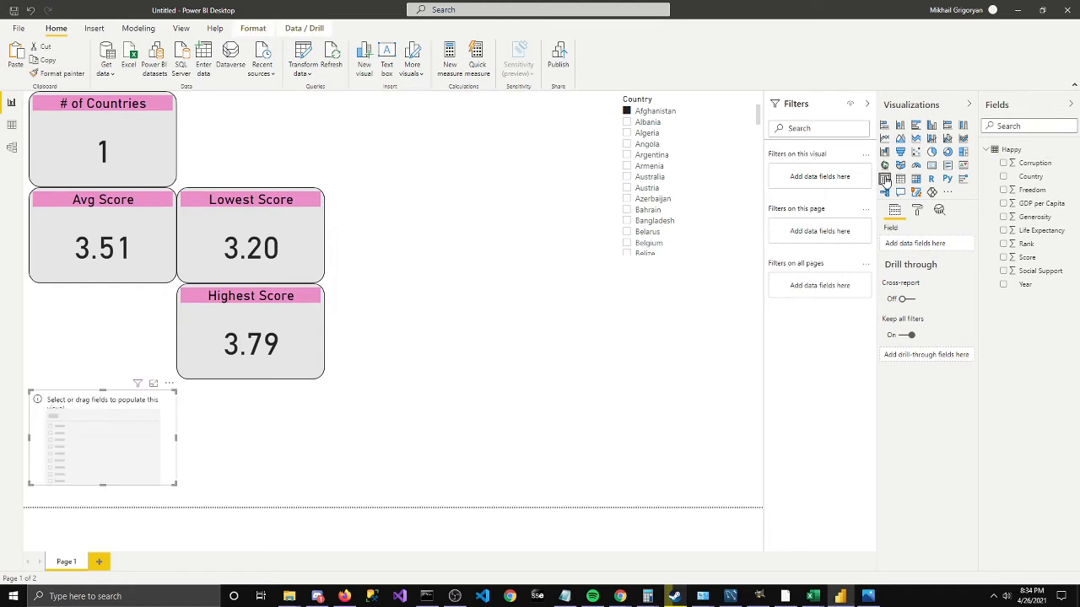
pyautogui.moveTo(104, 386); pyautogui.dragTo(614, 335)
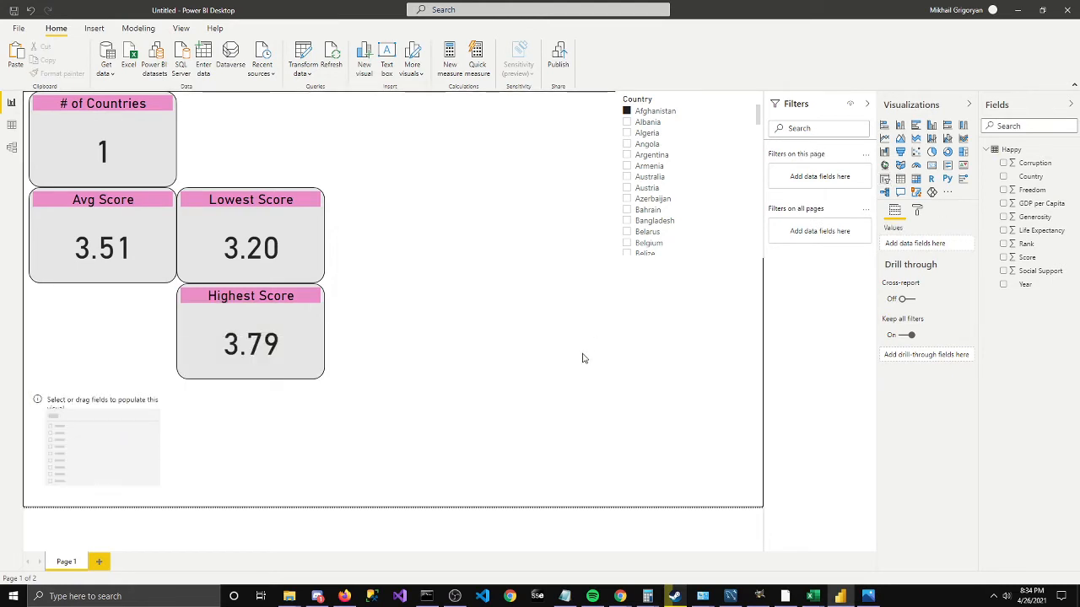
pyautogui.moveTo(67, 403); pyautogui.dragTo(693, 291)
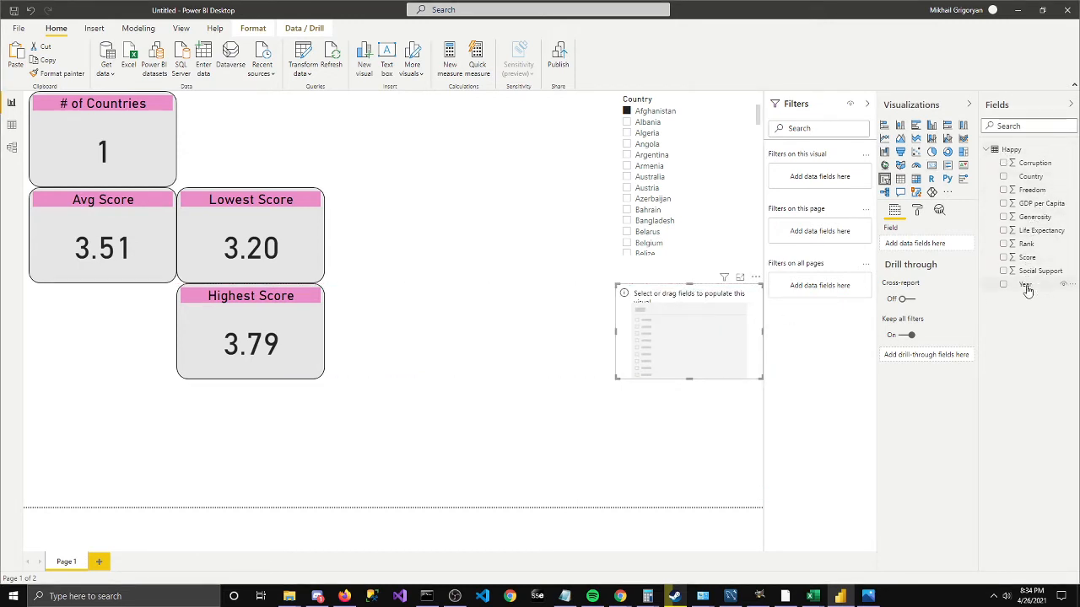
pyautogui.moveTo(1027, 287); pyautogui.dragTo(709, 340)
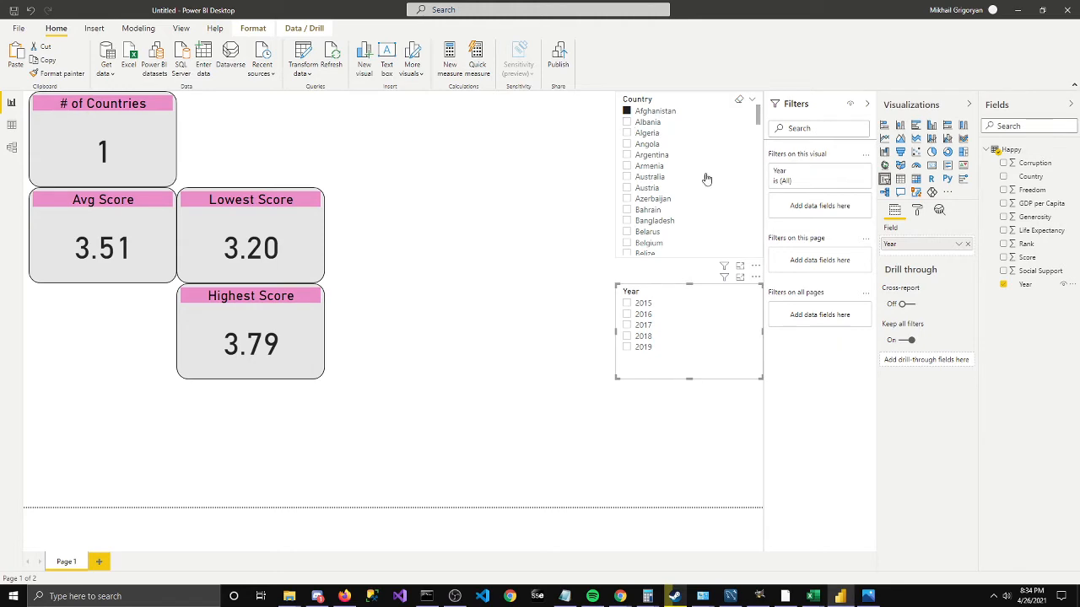
# Switch to the 2016 workbook in Excel to review its table, highlight the empty cells beside it and minimise it.
pyautogui.moveTo(813, 597)
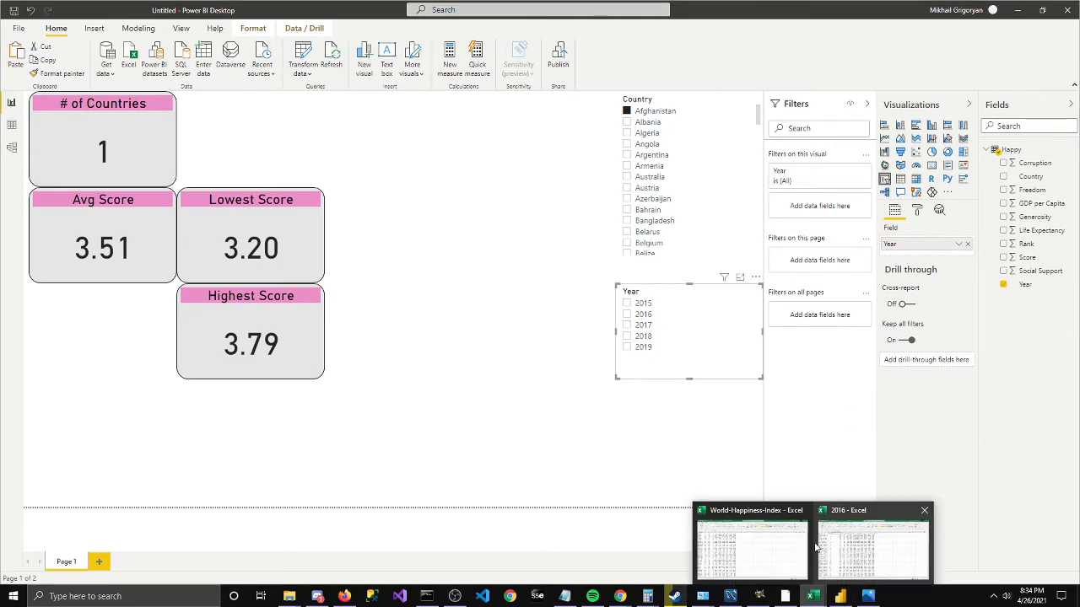
pyautogui.click(847, 535)
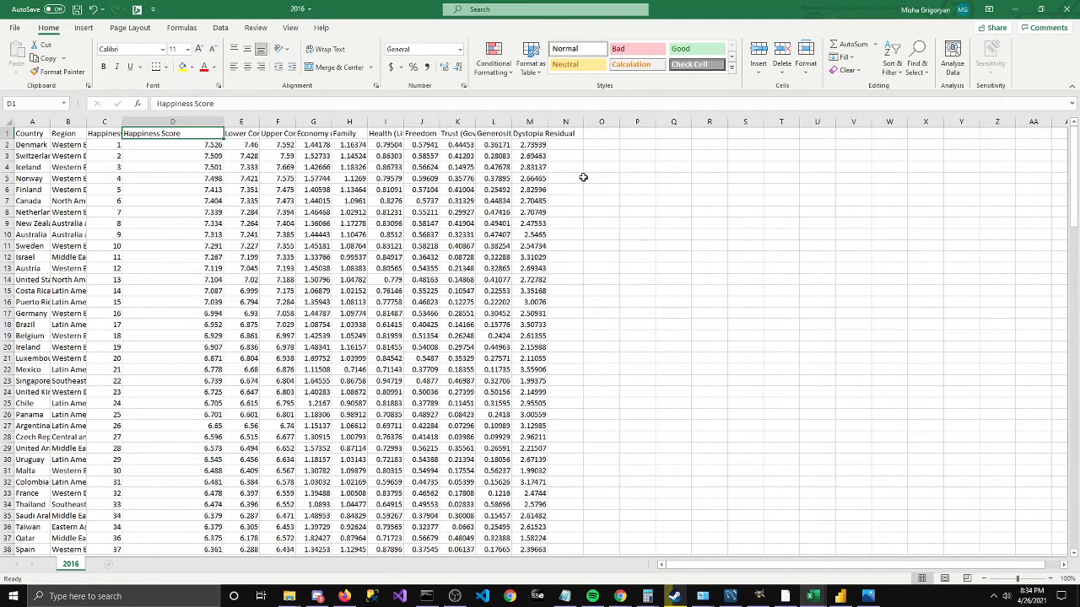
pyautogui.moveTo(614, 142); pyautogui.dragTo(825, 551)
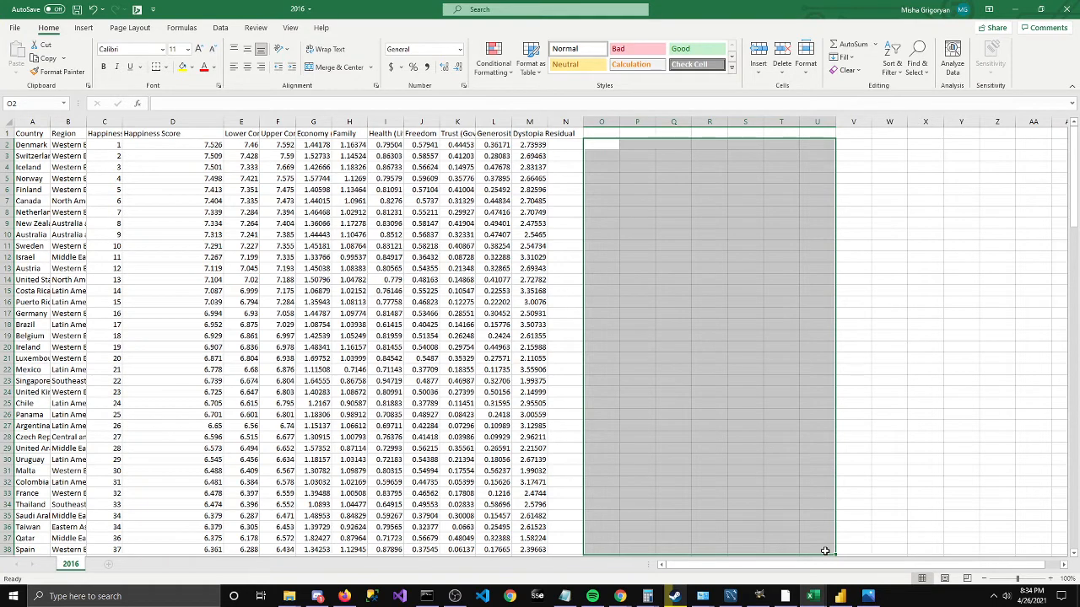
pyautogui.click(1015, 10)
# Move the Year slicer up beneath the Country slicer and extend the Country slicer down to meet it.
pyautogui.moveTo(728, 332); pyautogui.dragTo(726, 318)
pyautogui.click(690, 255)
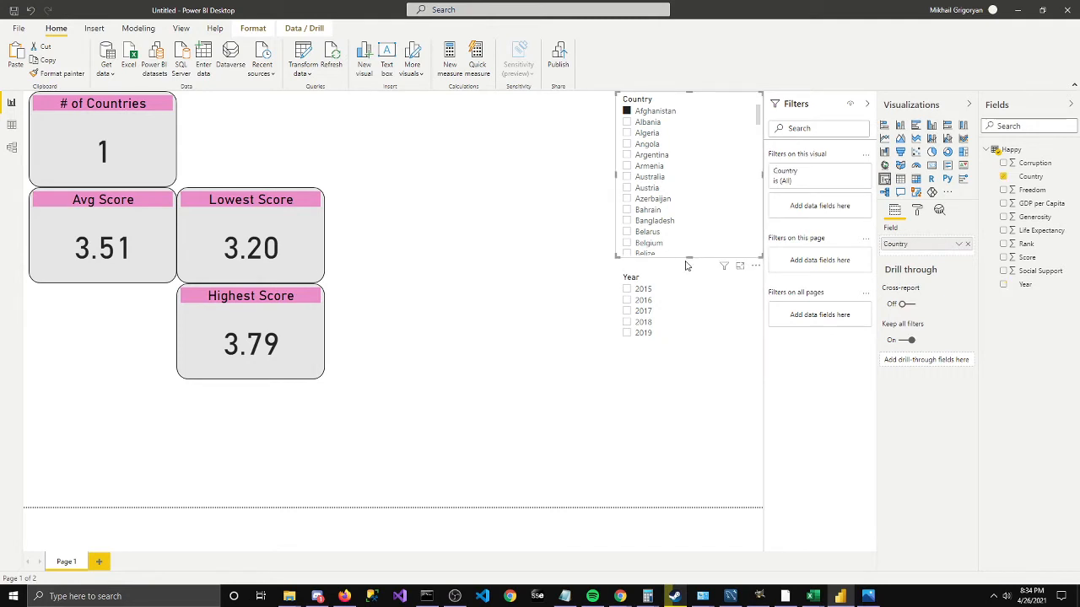
pyautogui.moveTo(689, 257); pyautogui.dragTo(693, 290)
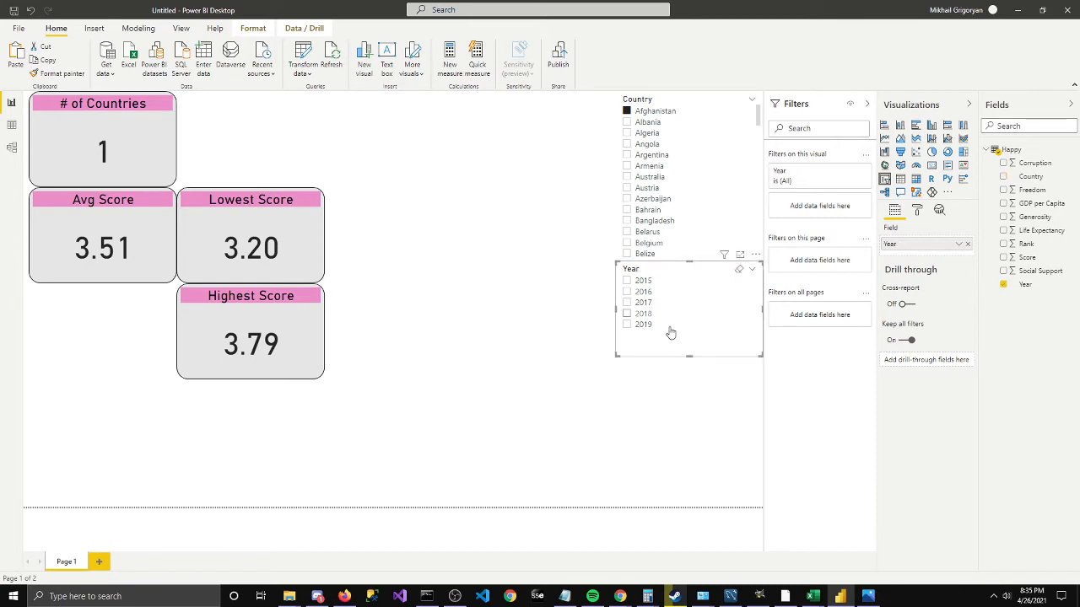
pyautogui.click(508, 208)
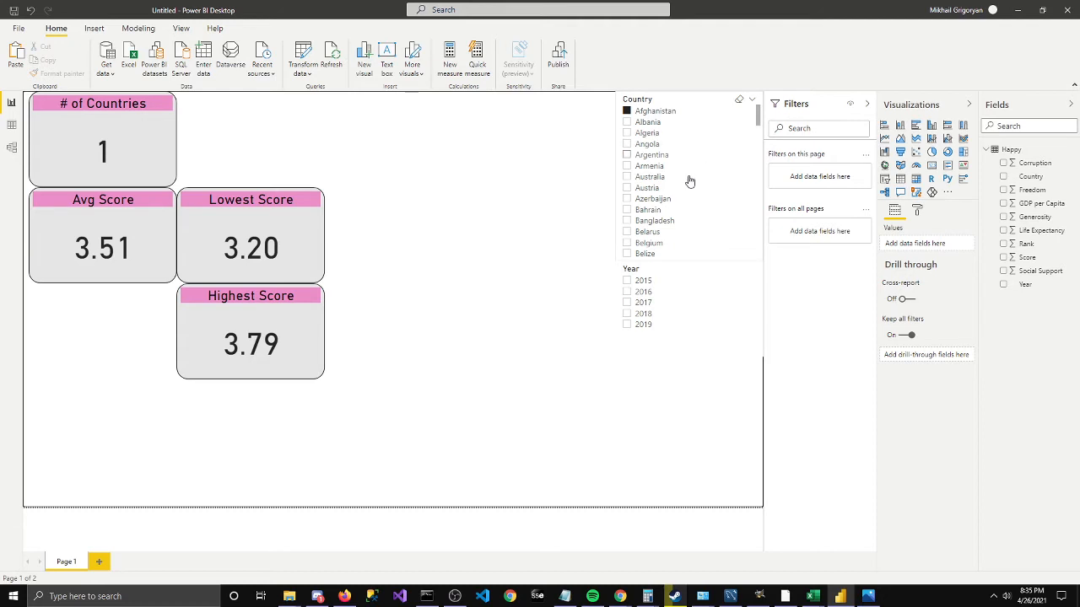
# Filter the report by each year in turn from 2015 through 2018, ending with 2019 selected in the Year slicer.
pyautogui.click(628, 282)
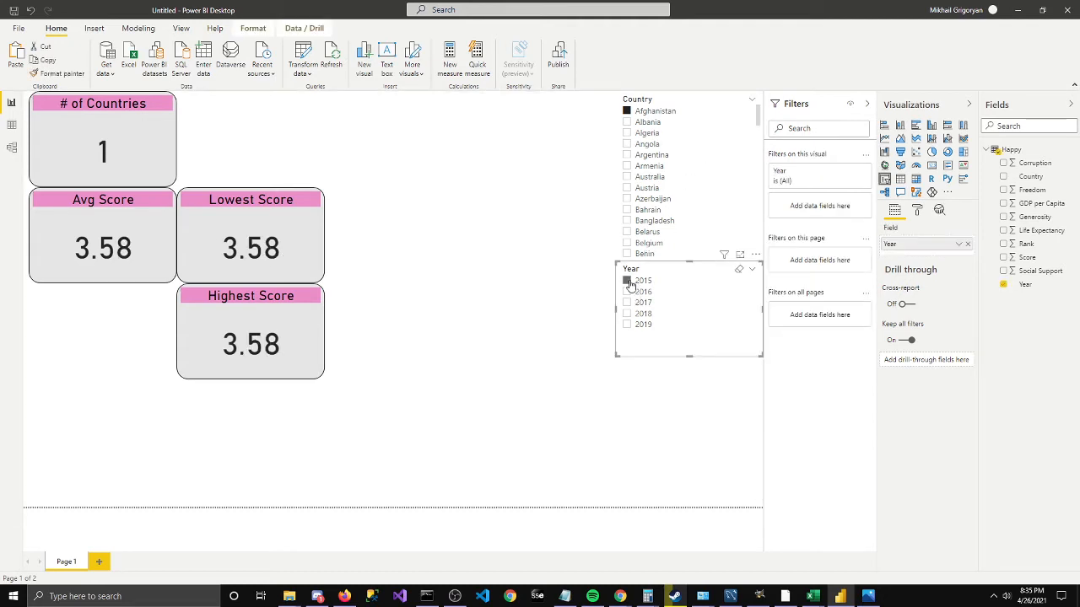
pyautogui.click(626, 293)
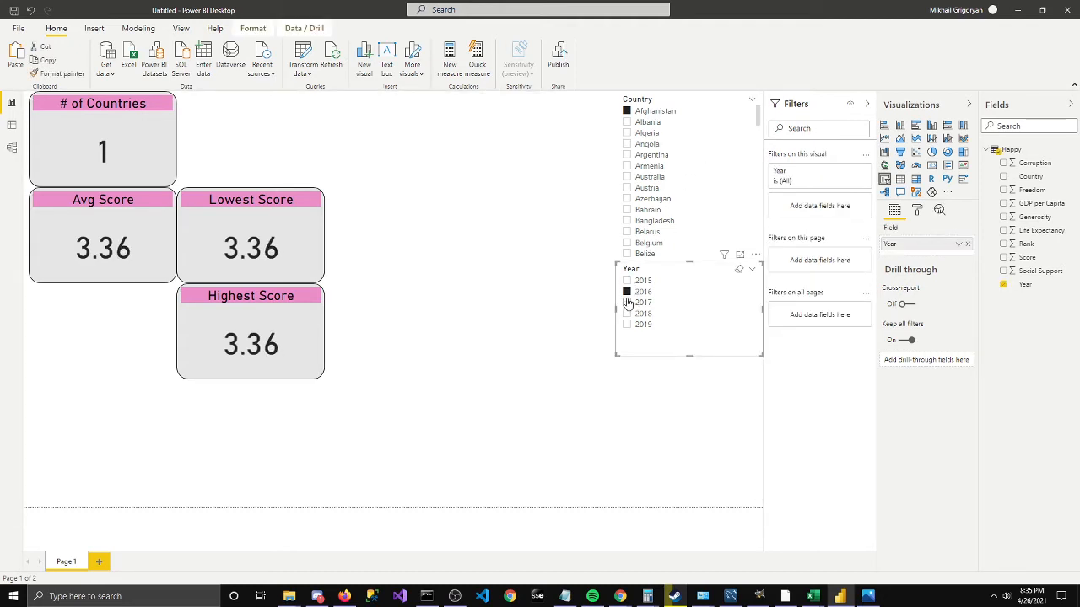
pyautogui.click(627, 302)
pyautogui.click(627, 313)
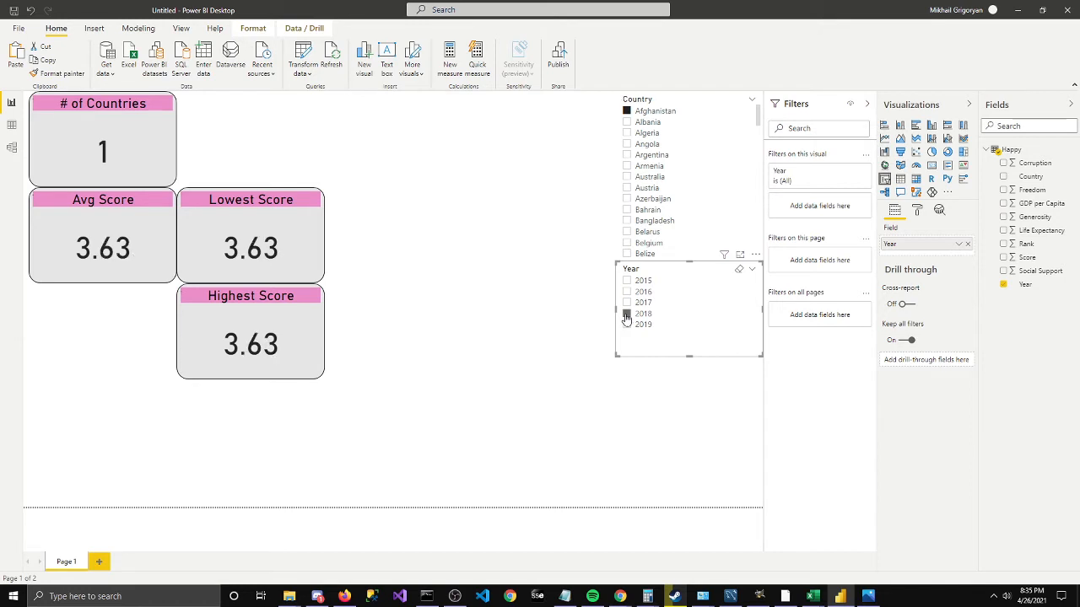
pyautogui.click(626, 325)
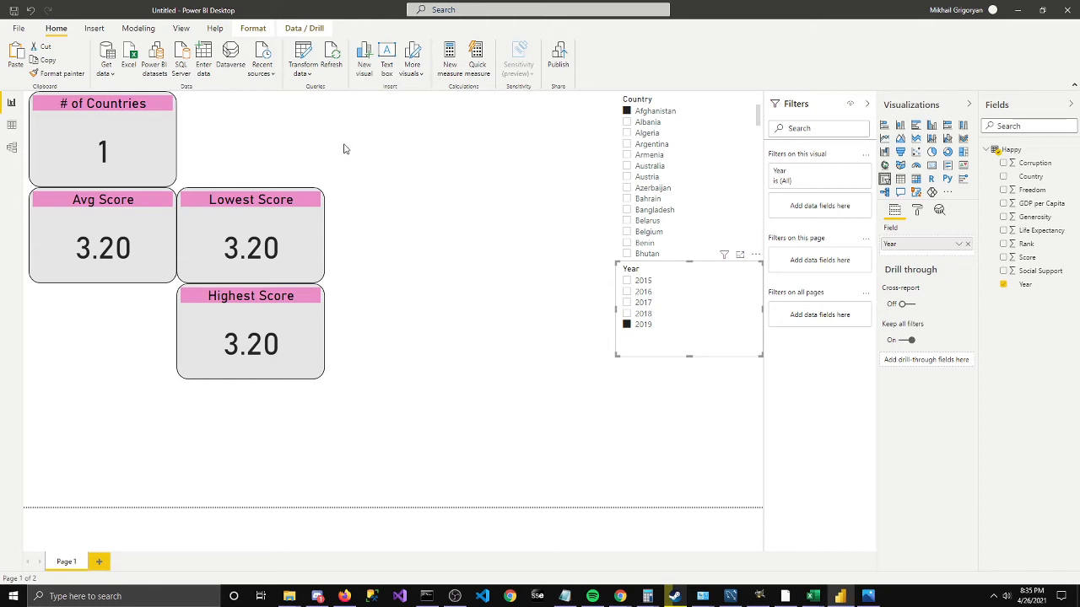
# Duplicate the # of Countries card and place the copy beside the original, above the Lowest Score card.
pyautogui.click(160, 135)
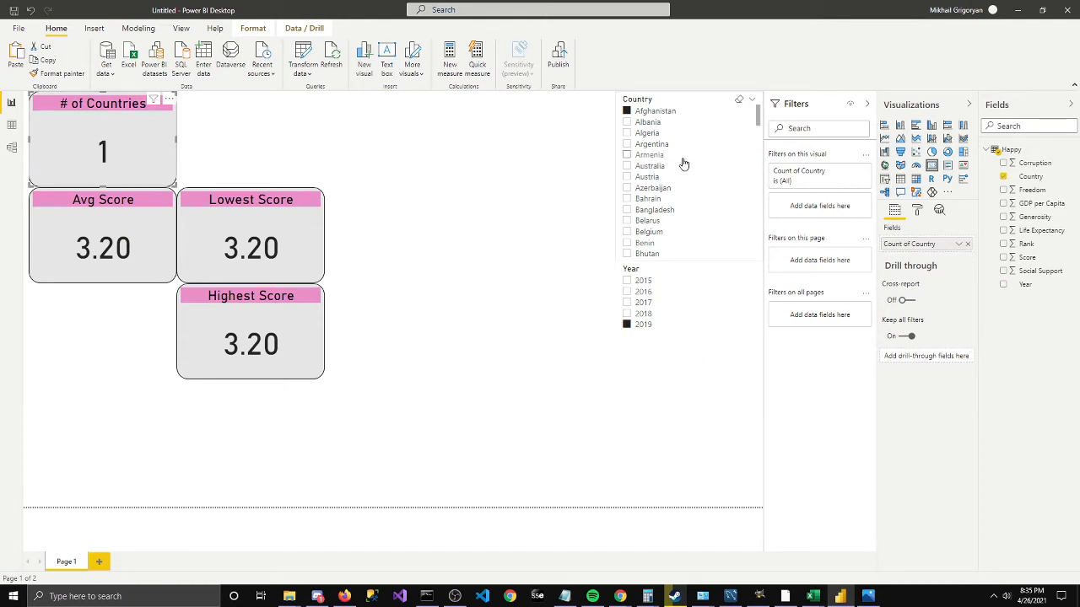
pyautogui.click(258, 141)
pyautogui.click(124, 160)
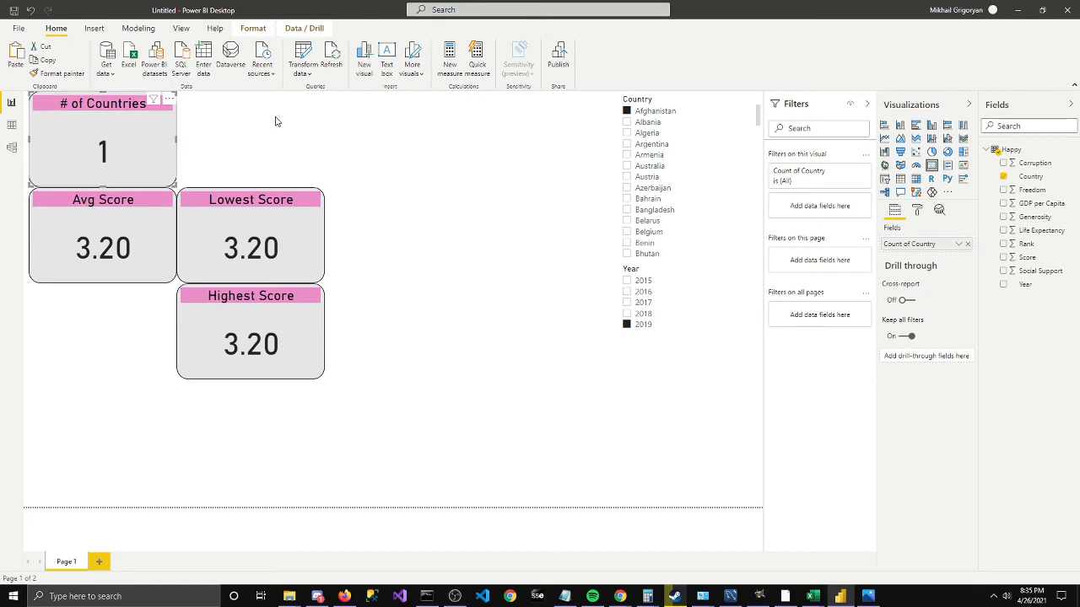
pyautogui.hotkey('ctrl', 'v')
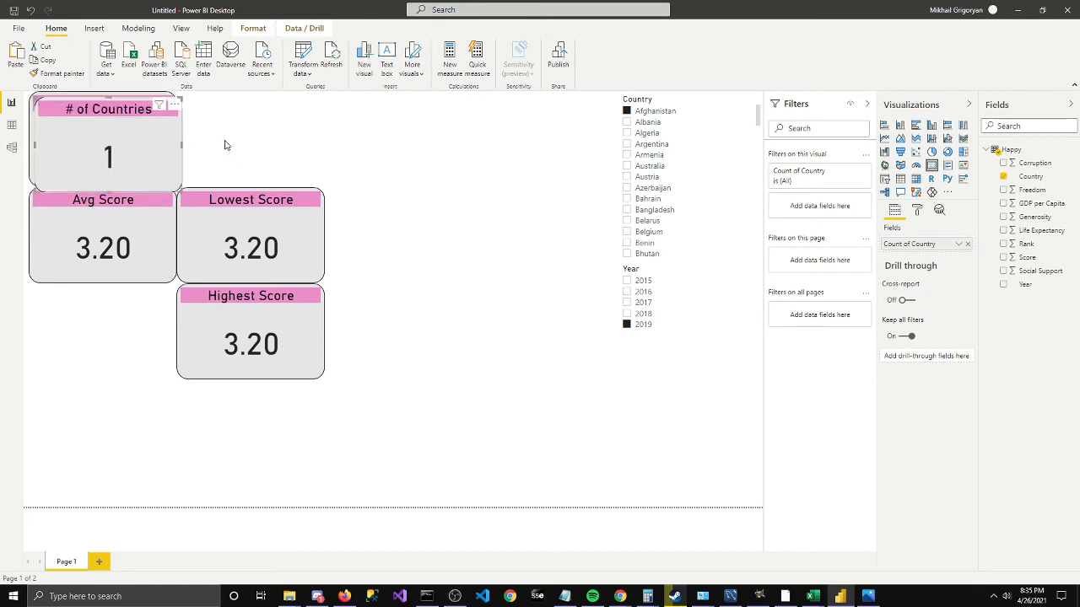
pyautogui.moveTo(114, 139); pyautogui.dragTo(272, 132)
pyautogui.rightClick(280, 129)
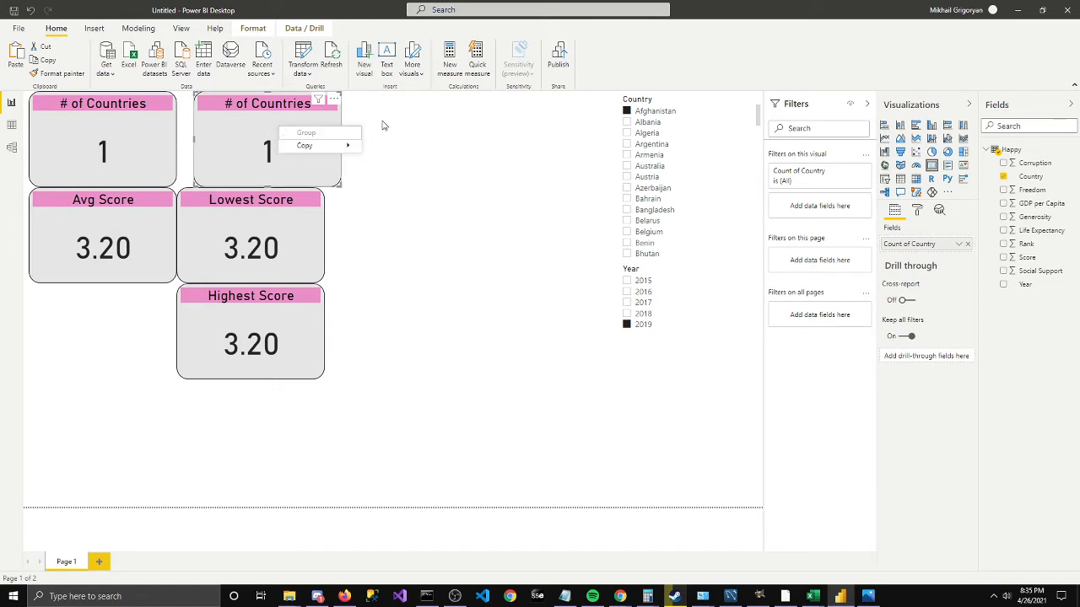
# Remove the duplicated # of Countries card above the Lowest Score card.
pyautogui.click(399, 203)
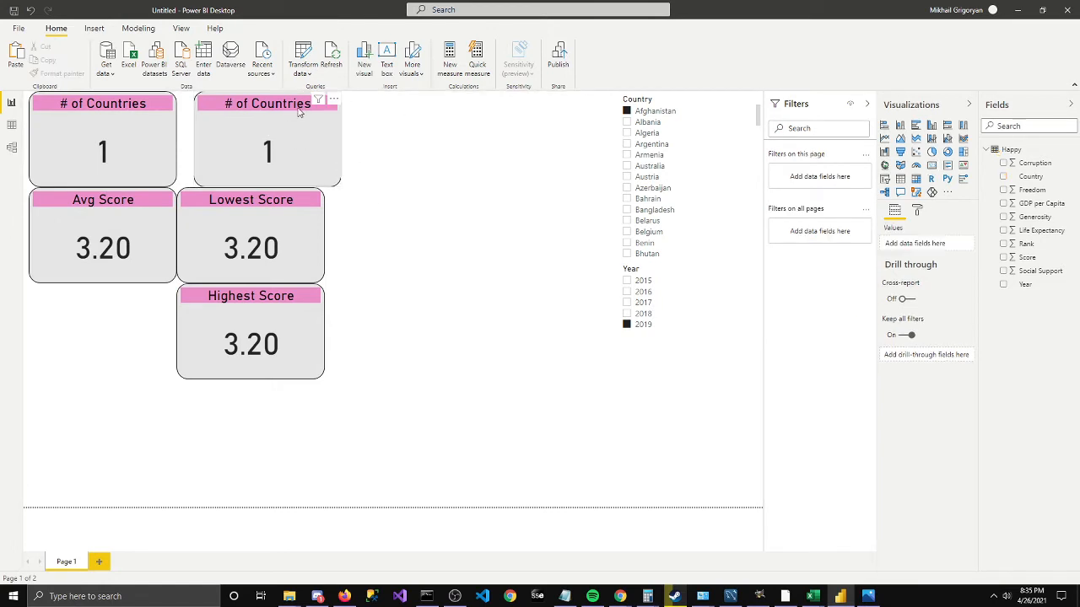
pyautogui.click(334, 101)
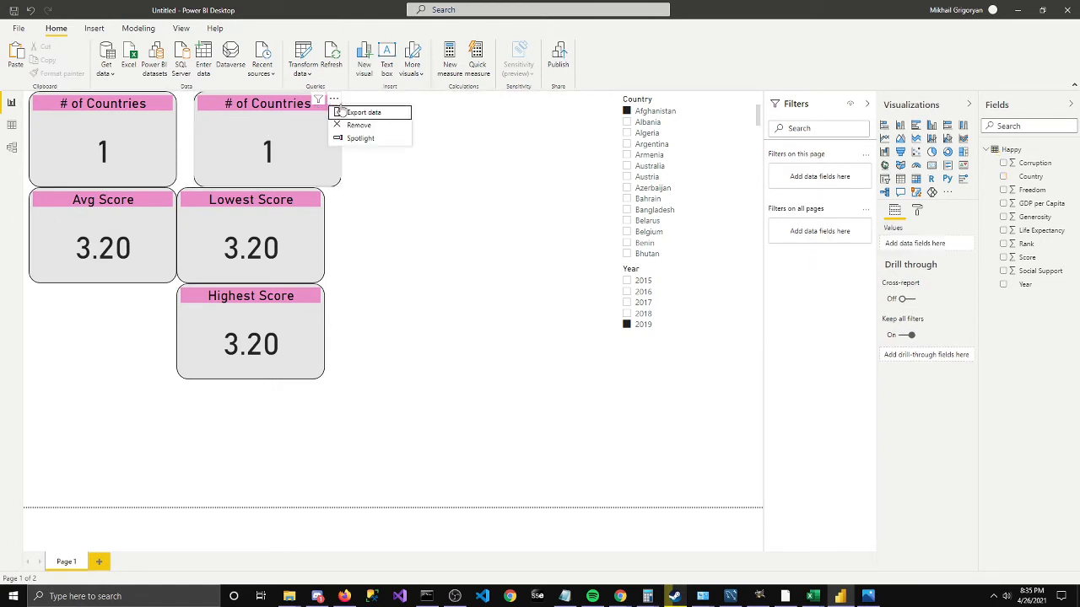
pyautogui.click(383, 126)
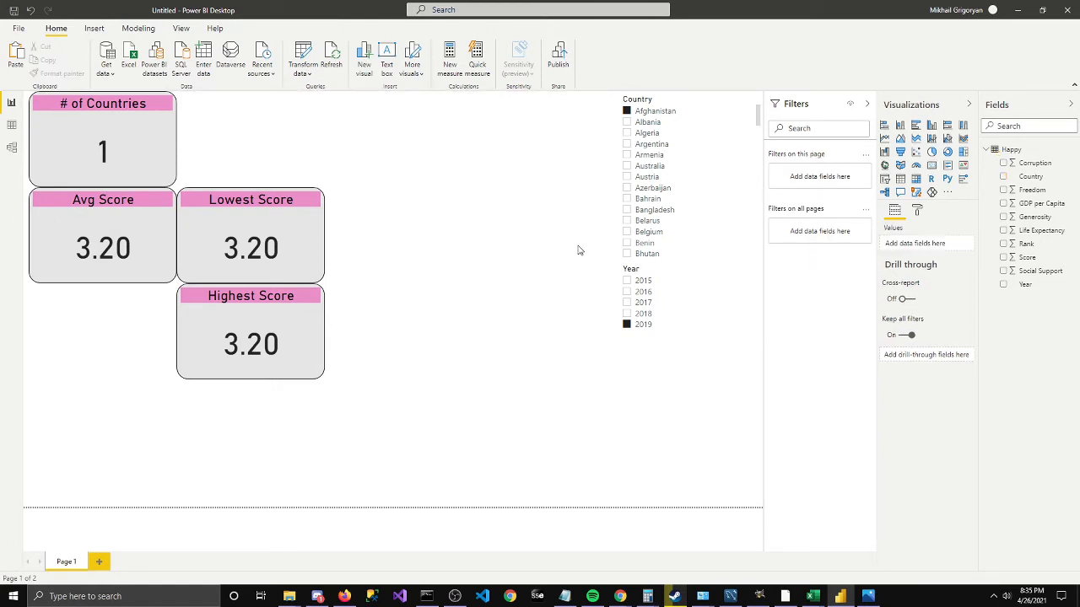
# Add a card visual showing the Rank field, placed beside # of Countries and directly above Lowest Score.
pyautogui.click(931, 167)
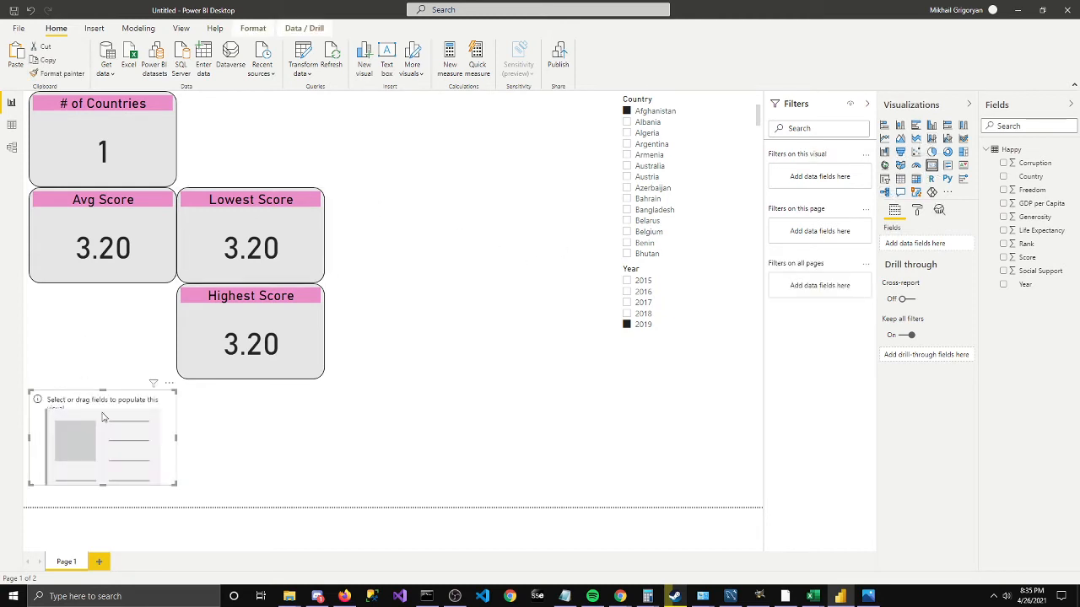
pyautogui.moveTo(102, 416); pyautogui.dragTo(254, 119)
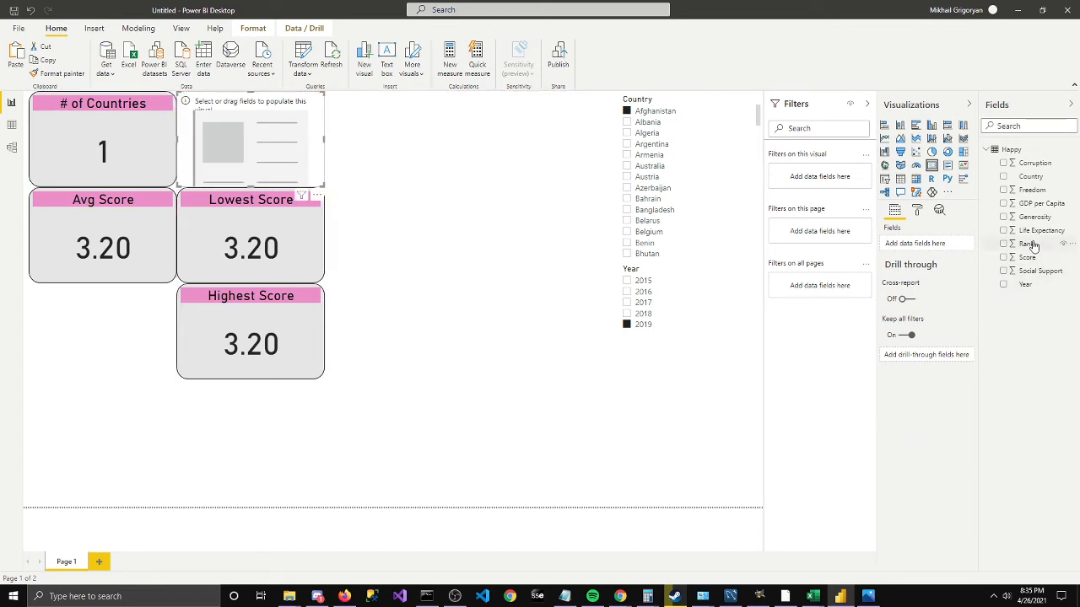
pyautogui.moveTo(1026, 243); pyautogui.dragTo(262, 142)
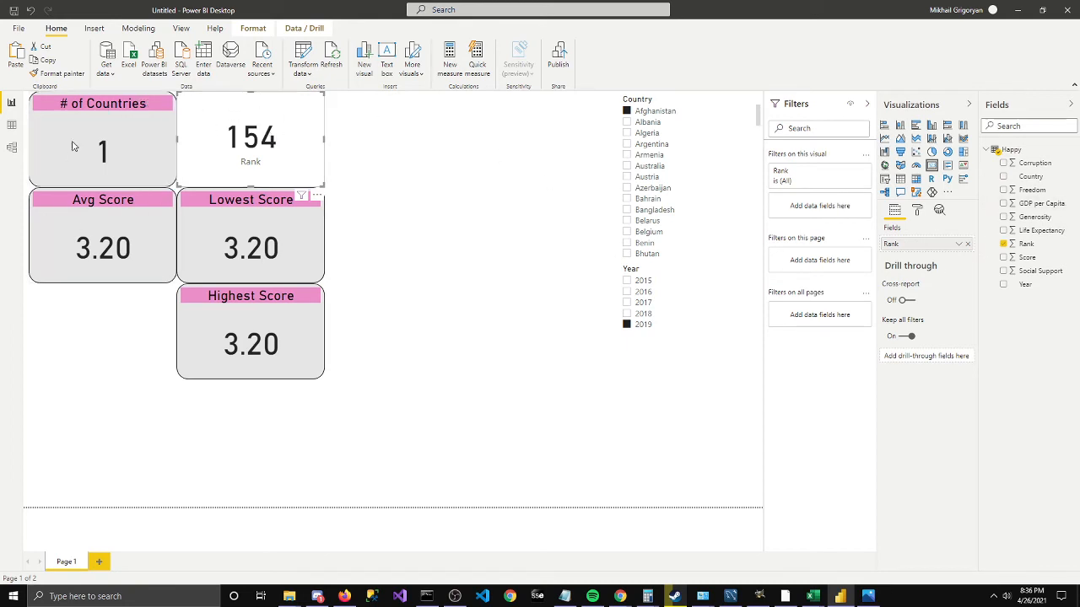
# Turn off the Rank card's category label and turn on its title.
pyautogui.click(917, 211)
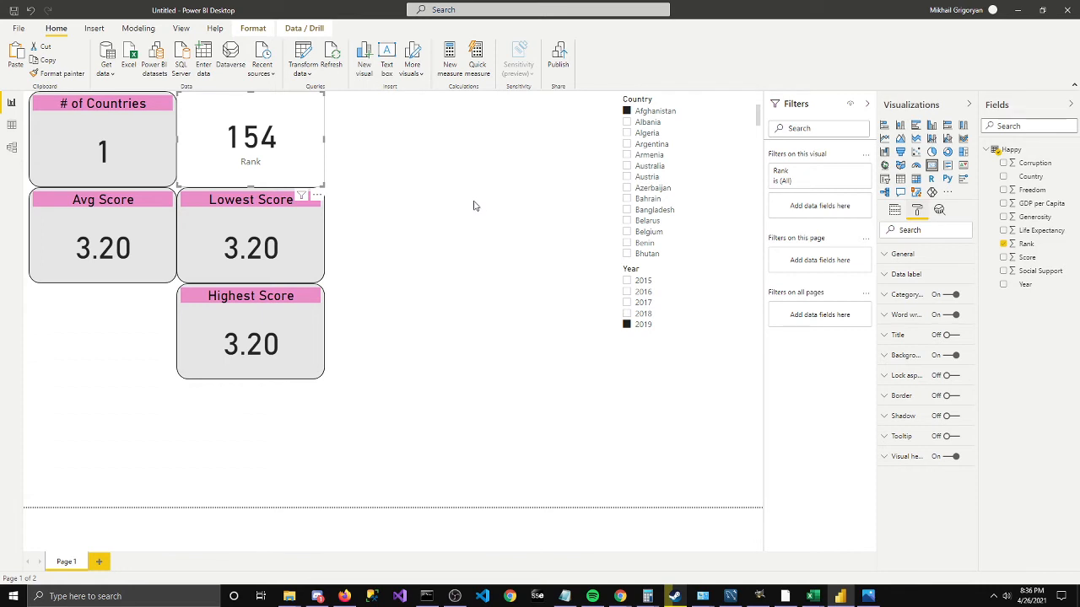
pyautogui.click(956, 336)
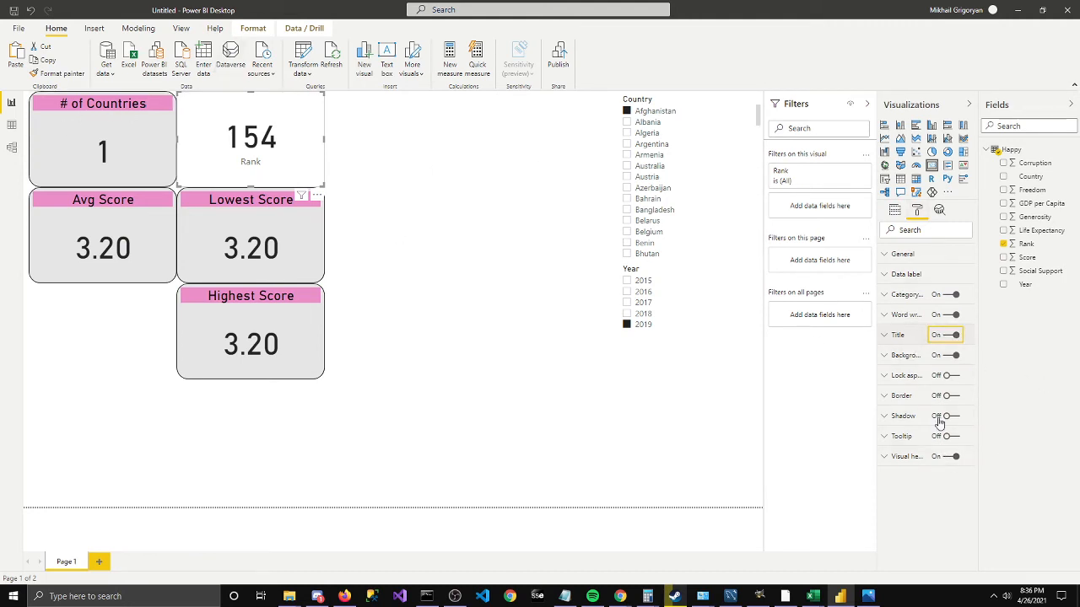
pyautogui.click(944, 299)
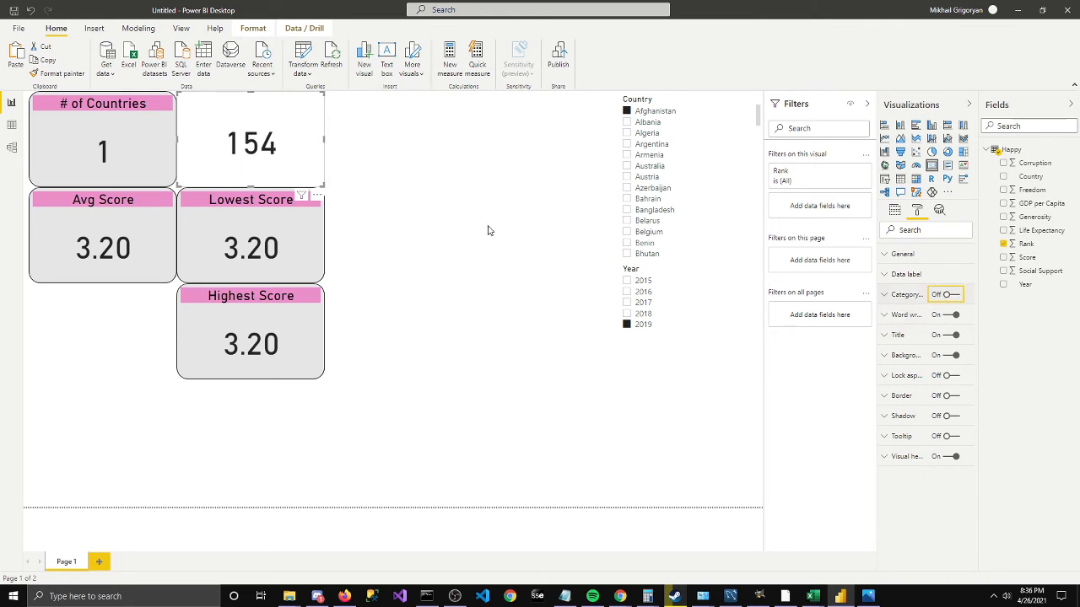
pyautogui.click(939, 337)
pyautogui.click(945, 336)
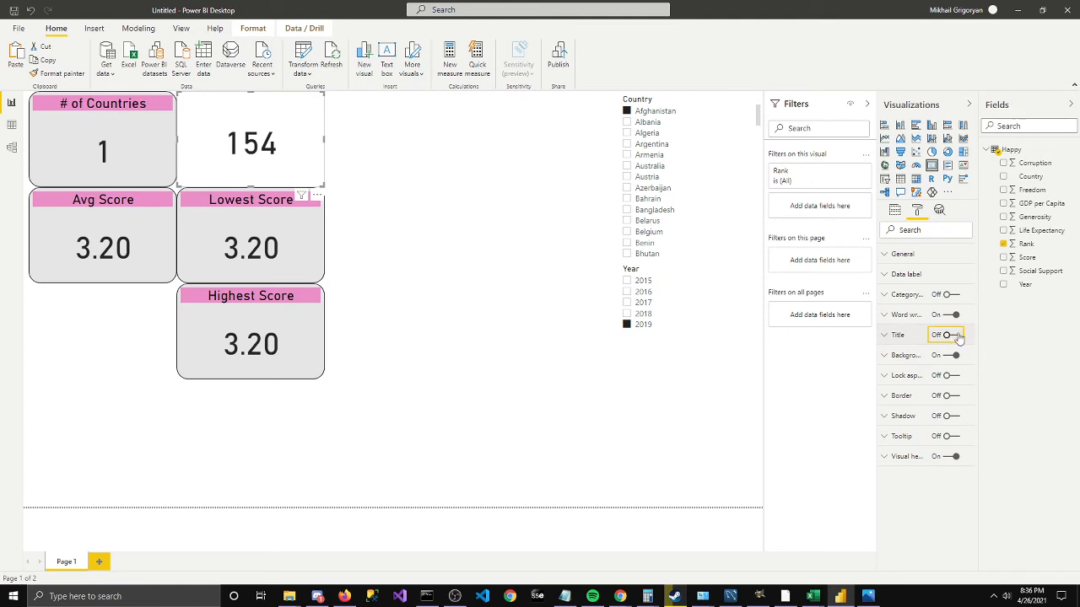
# Set the title text of the new card to Rank.
pyautogui.click(888, 342)
pyautogui.click(909, 367)
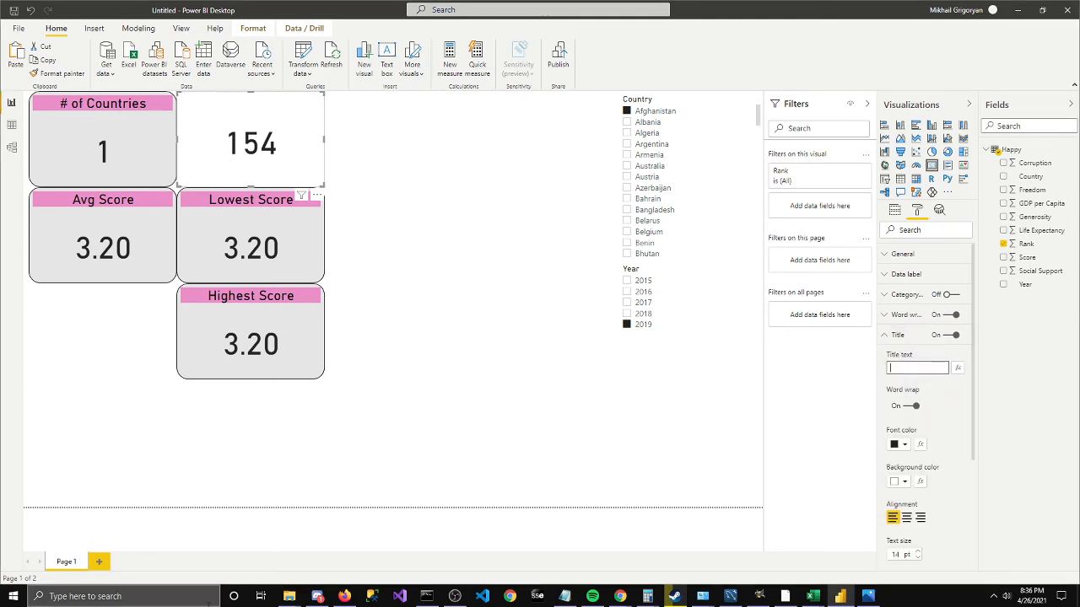
pyautogui.write('R')
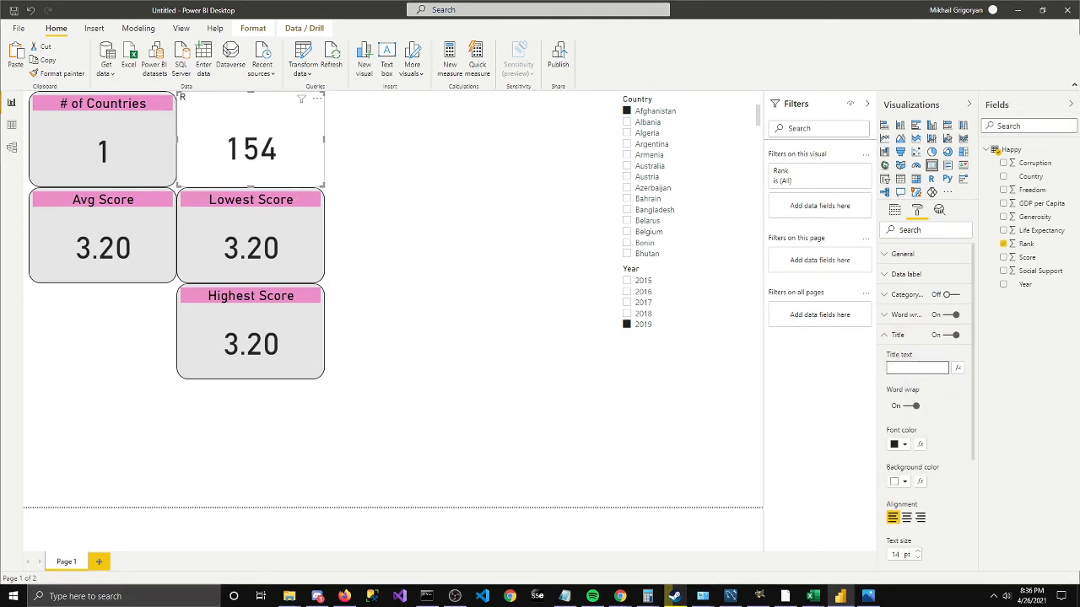
pyautogui.press('BackSpace')
# Give the Rank card's title a pink background matching the other cards and centre its text.
pyautogui.scroll(-2, 919, 447)
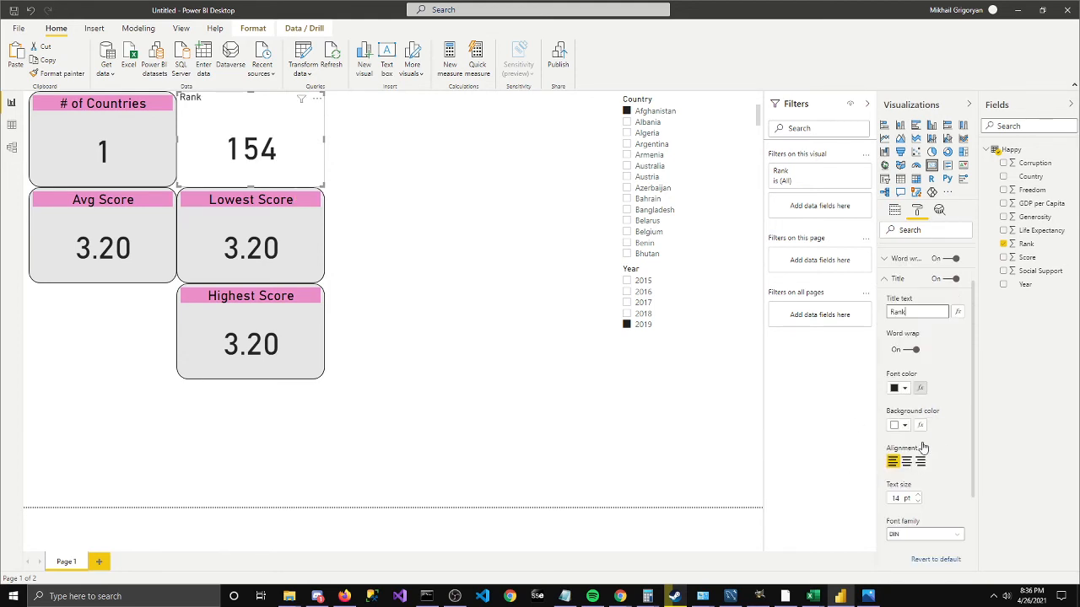
pyautogui.click(905, 426)
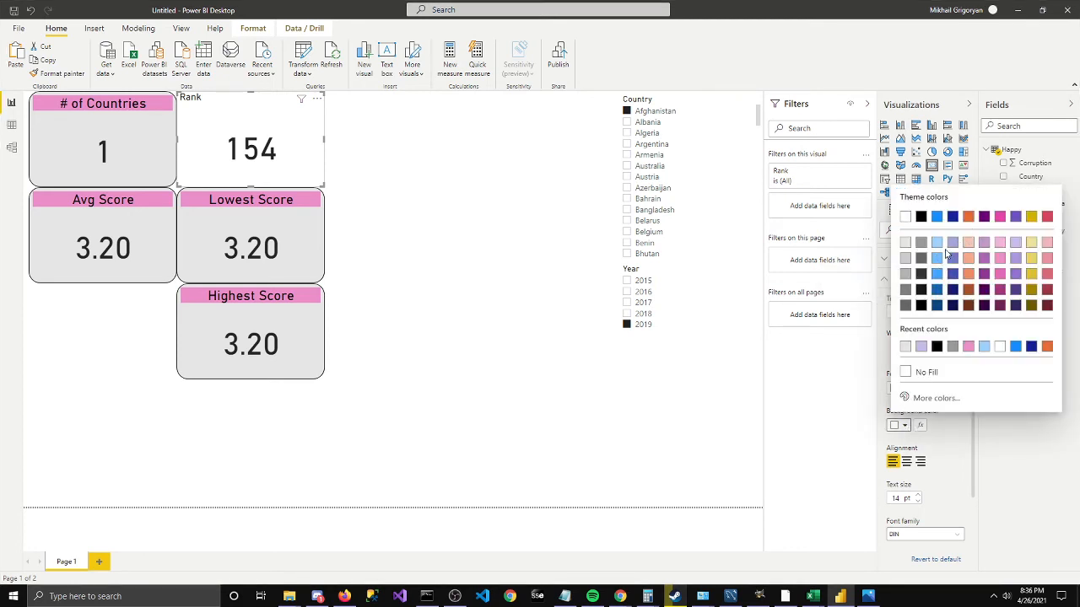
pyautogui.click(1000, 258)
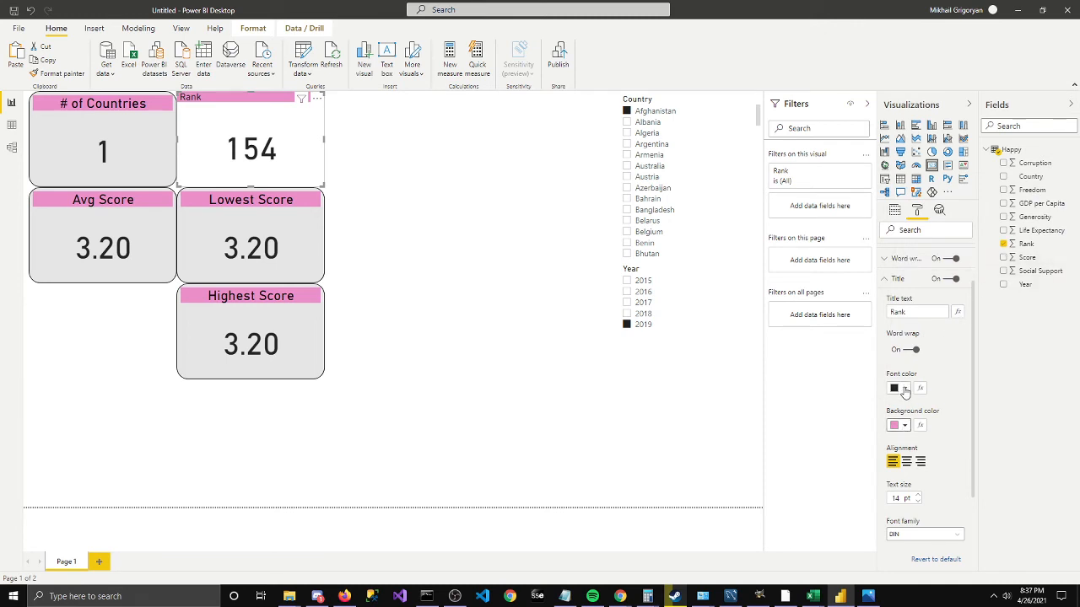
pyautogui.scroll(-1, 942, 378)
pyautogui.click(908, 407)
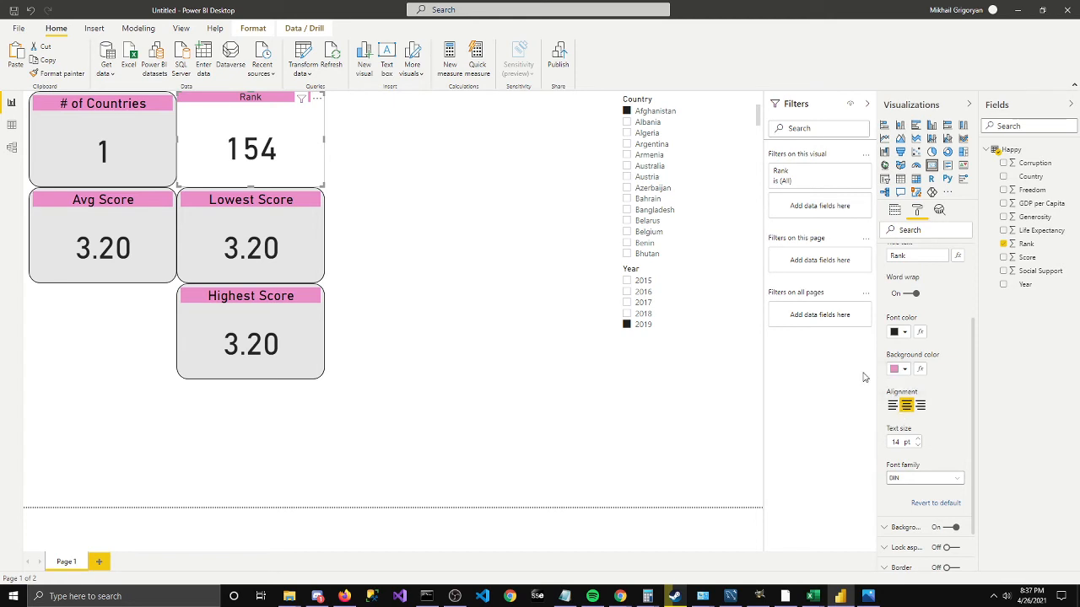
# Turn on the Rank card's border, keeping the black colour and 20 px radius.
pyautogui.scroll(-1, 932, 381)
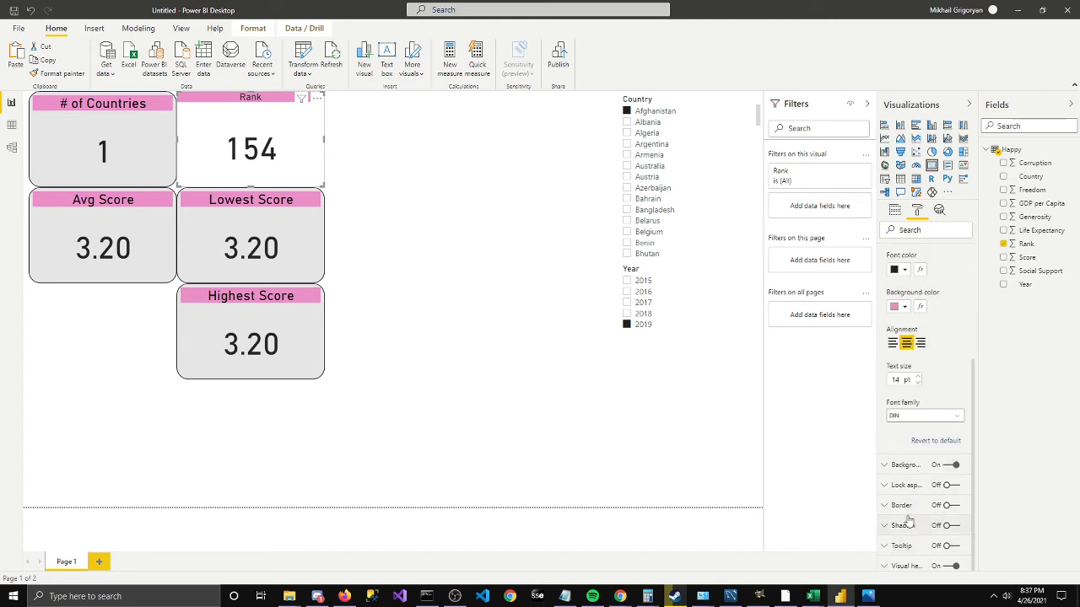
pyautogui.click(956, 509)
pyautogui.click(951, 508)
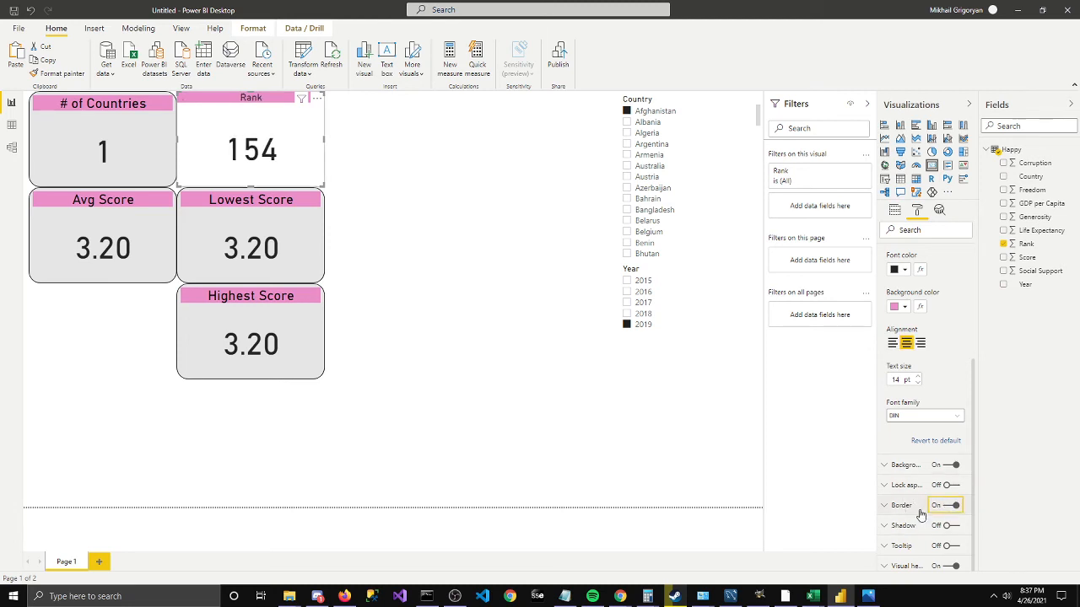
pyautogui.scroll(-2, 919, 512)
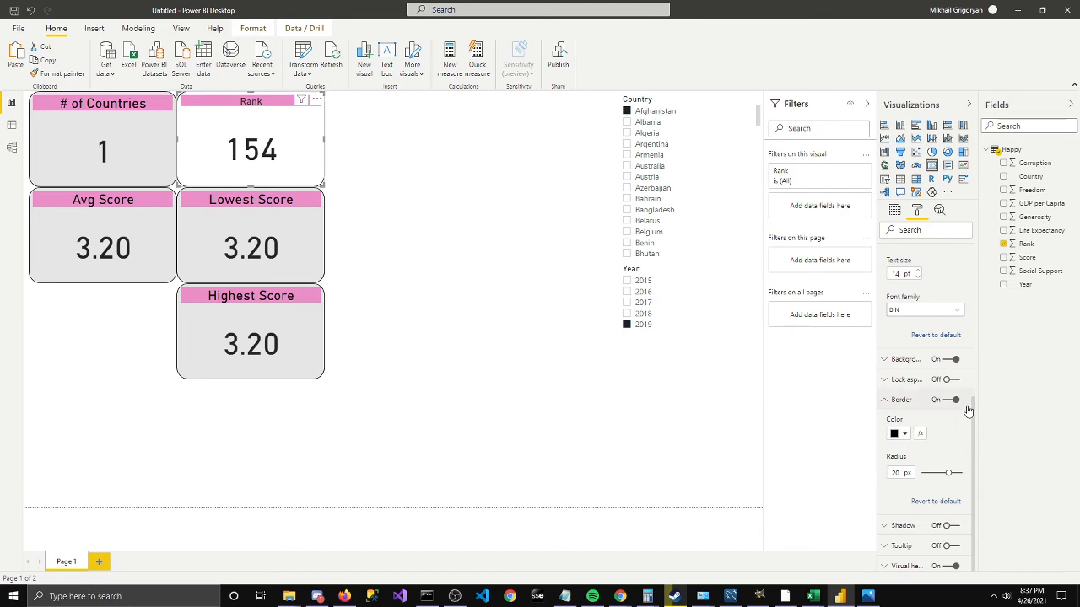
pyautogui.click(887, 400)
# Set the Rank card's background to the lightest grey theme colour, matching the other cards.
pyautogui.click(943, 465)
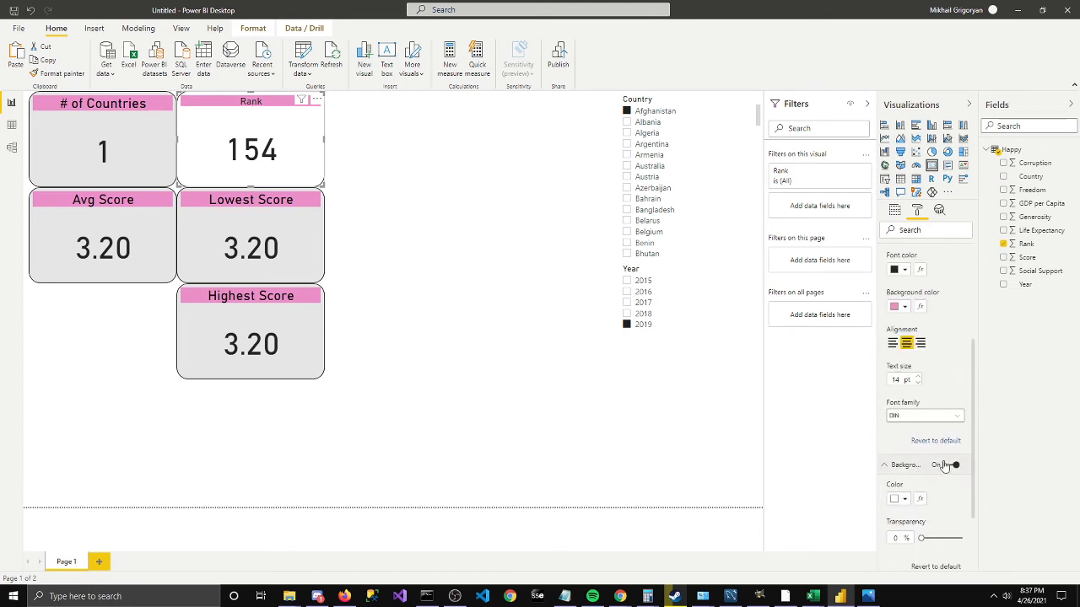
pyautogui.scroll(-2, 944, 466)
pyautogui.click(901, 395)
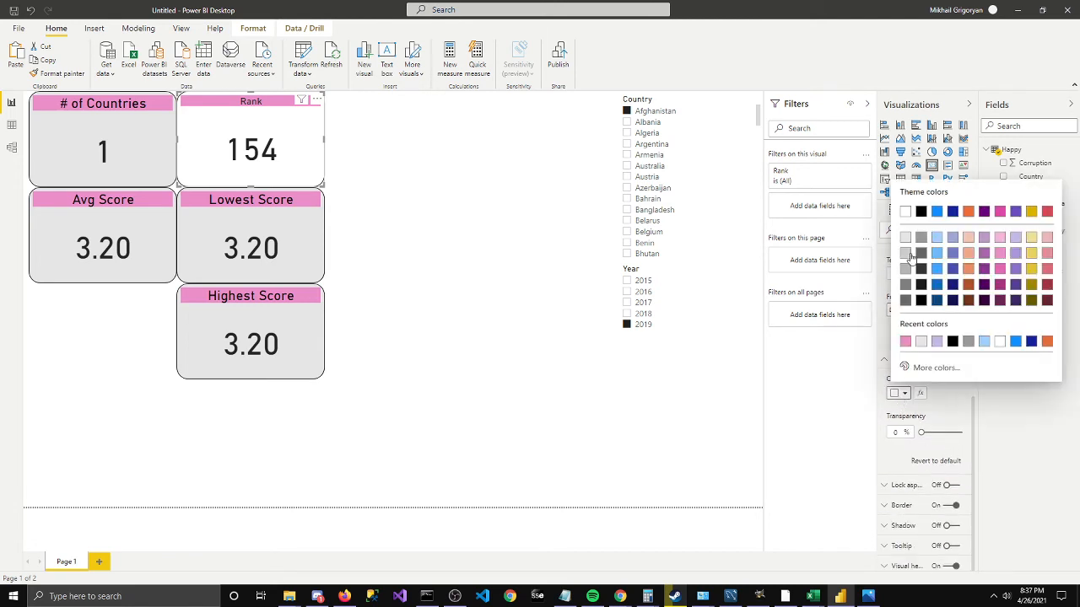
pyautogui.click(909, 254)
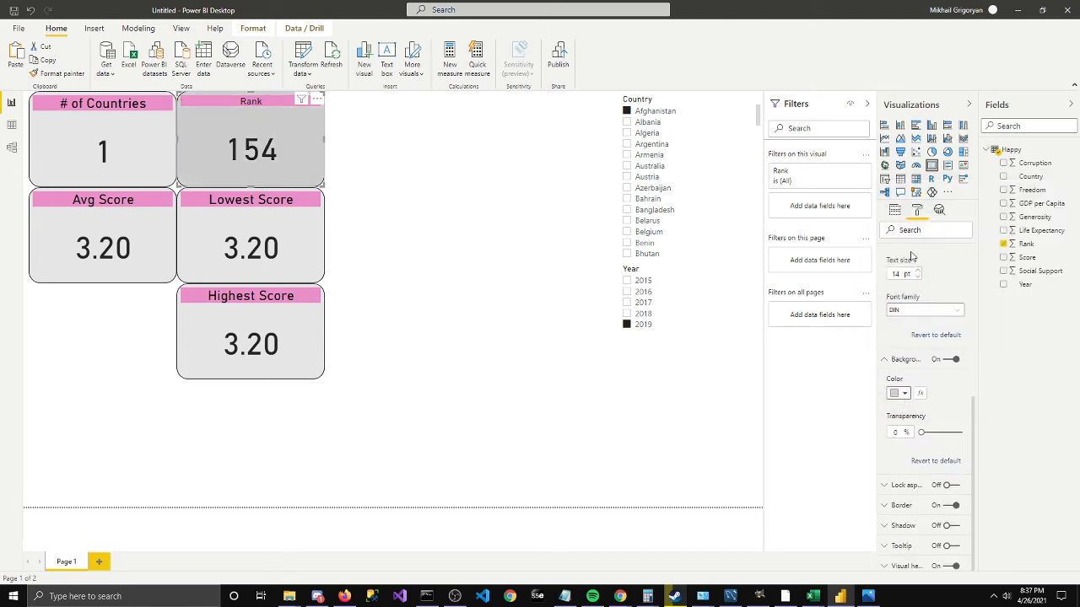
pyautogui.click(902, 396)
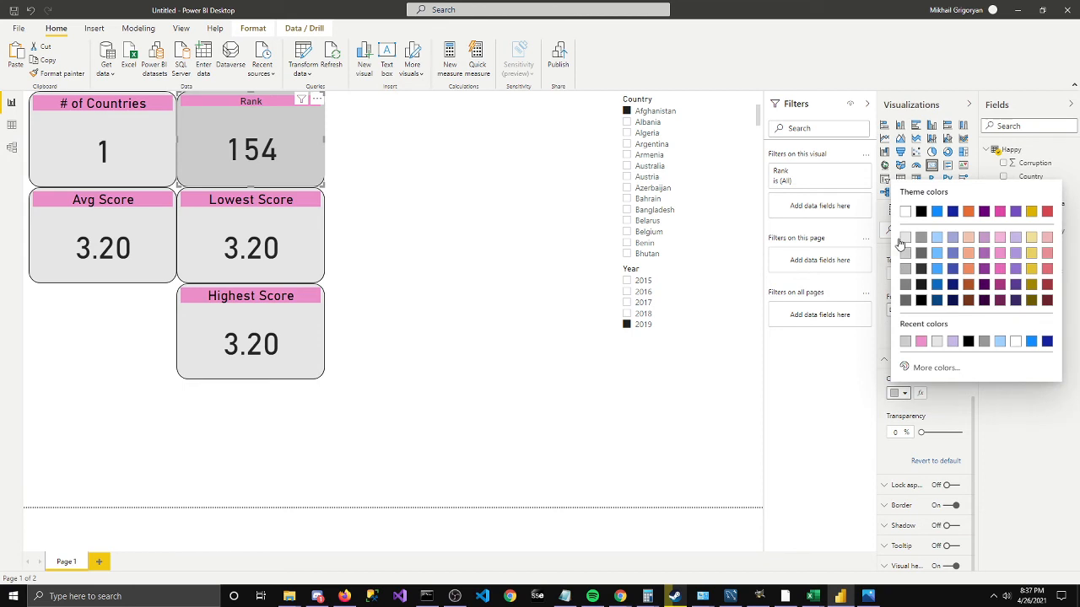
pyautogui.click(908, 246)
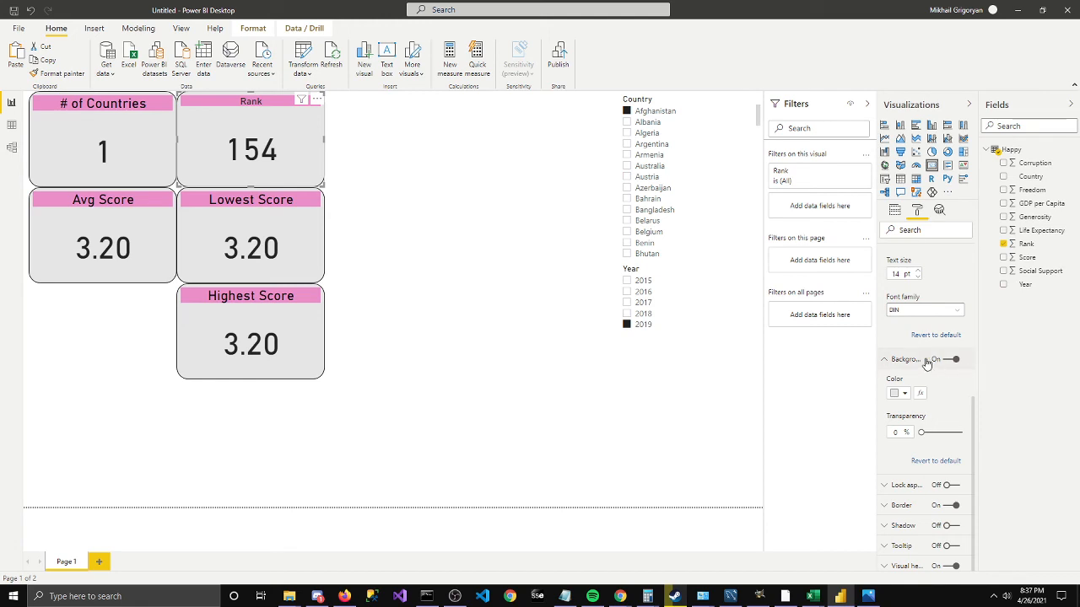
# Increase the Rank card's title text size to 21 pt and deselect the card.
pyautogui.scroll(3, 923, 283)
pyautogui.scroll(3, 926, 291)
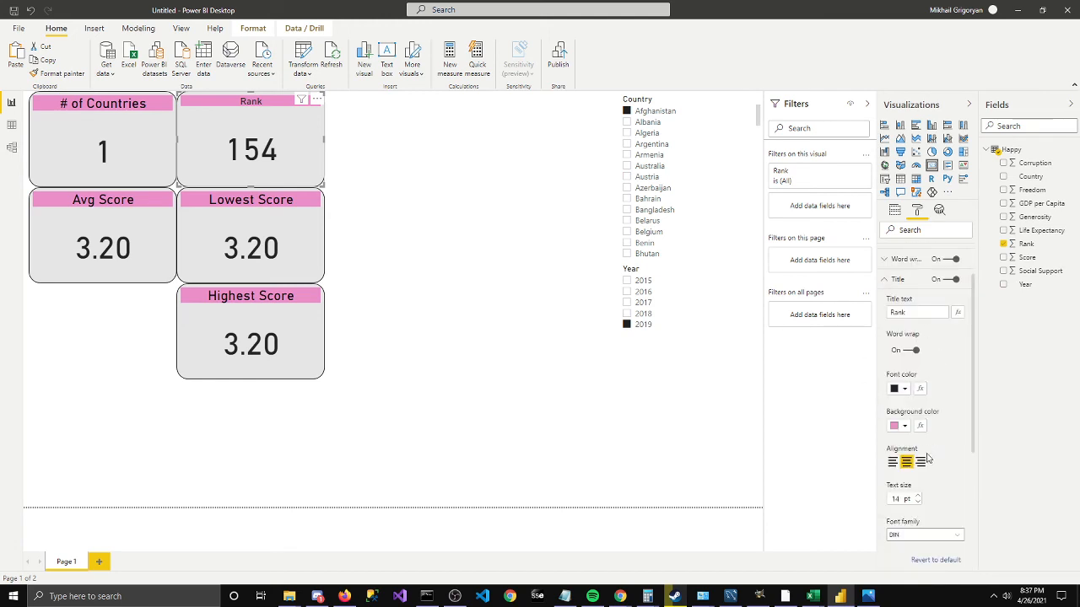
pyautogui.click(919, 497)
pyautogui.click(919, 497)
pyautogui.click(920, 497)
pyautogui.click(919, 497)
pyautogui.click(920, 497)
pyautogui.click(919, 496)
pyautogui.click(919, 497)
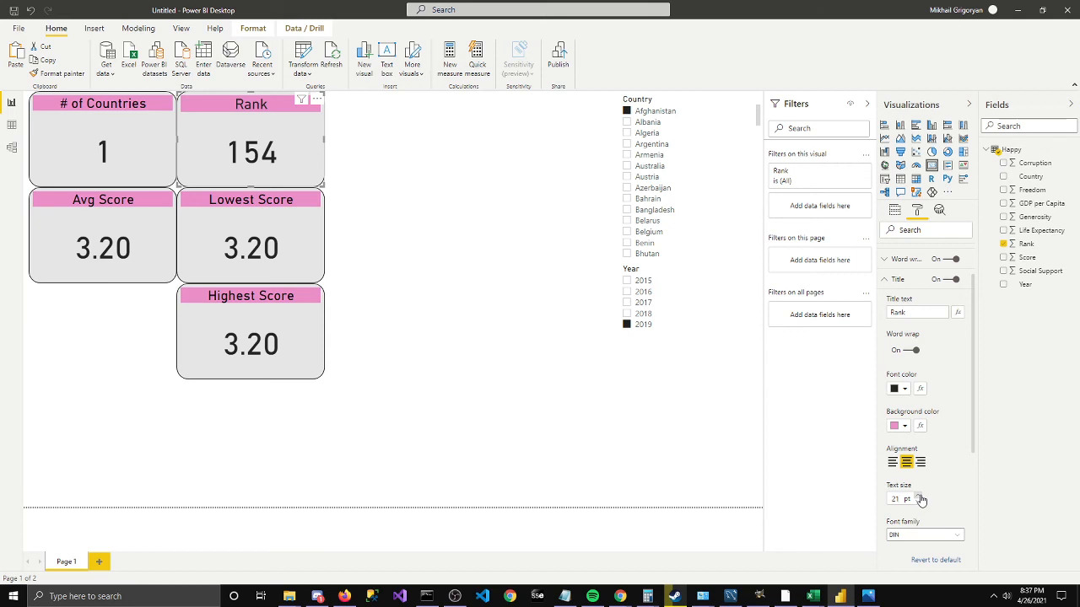
pyautogui.click(456, 272)
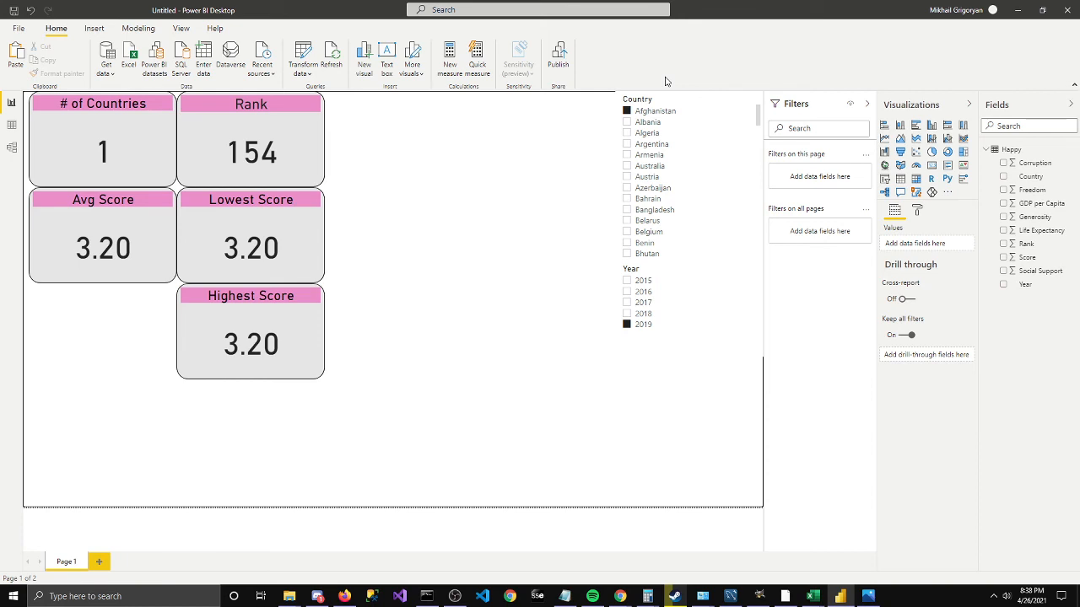
# Filter the report by Armenia in the Country slicer, switch to Argentina for comparison and return to Armenia.
pyautogui.click(630, 156)
pyautogui.click(628, 157)
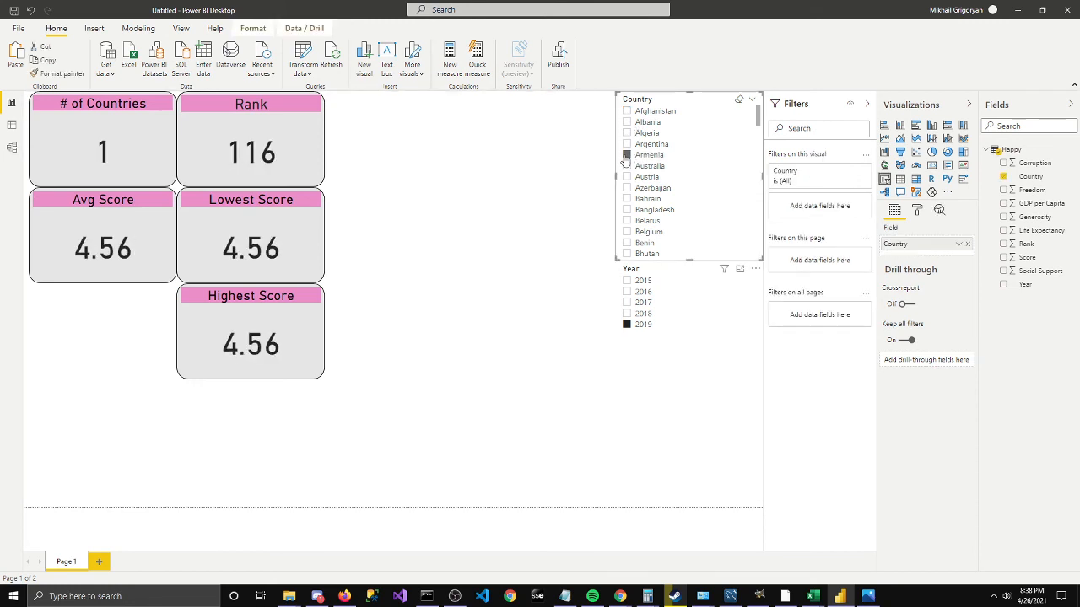
pyautogui.click(124, 159)
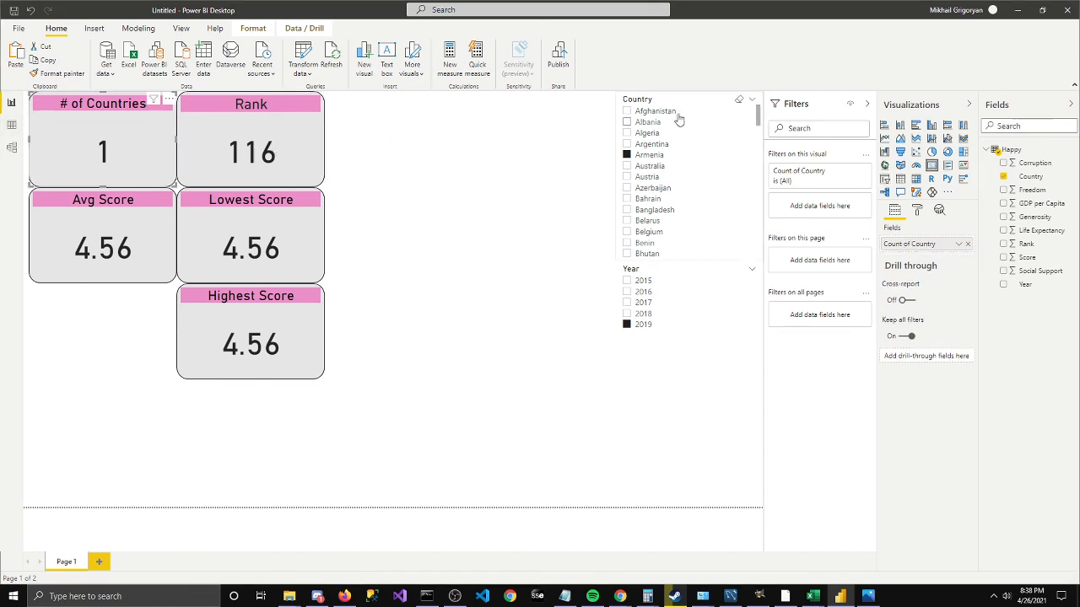
pyautogui.click(628, 145)
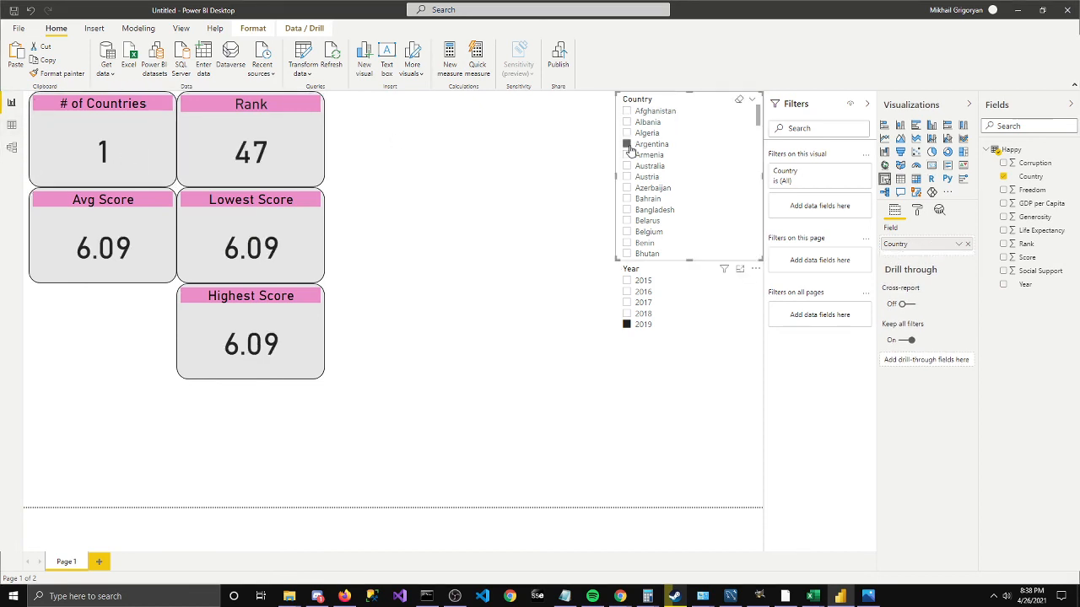
pyautogui.click(628, 154)
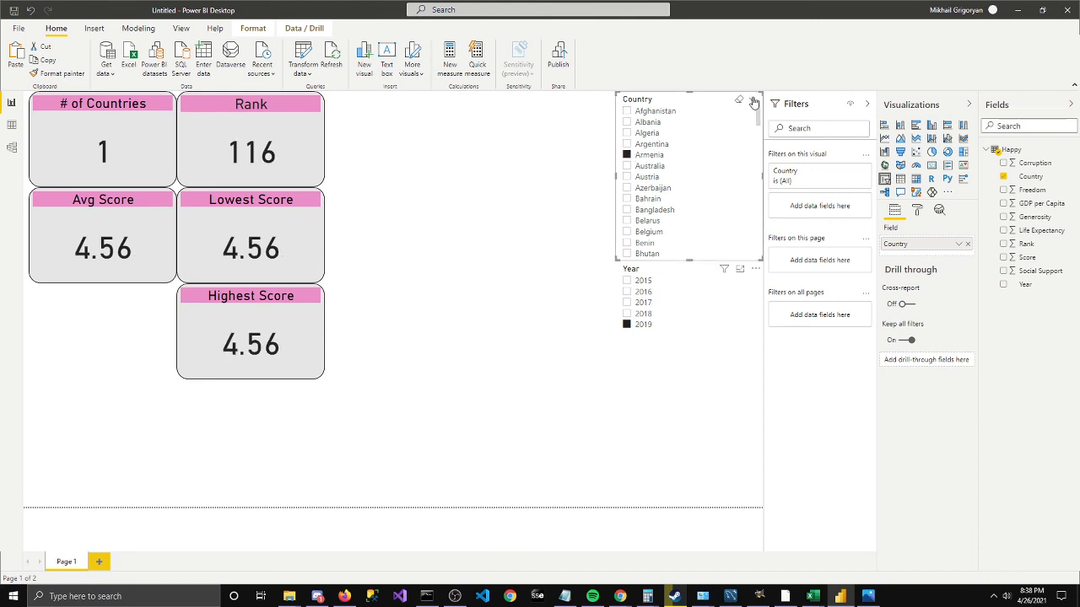
# Filter the report to 2016 in the Year slicer.
pyautogui.click(755, 269)
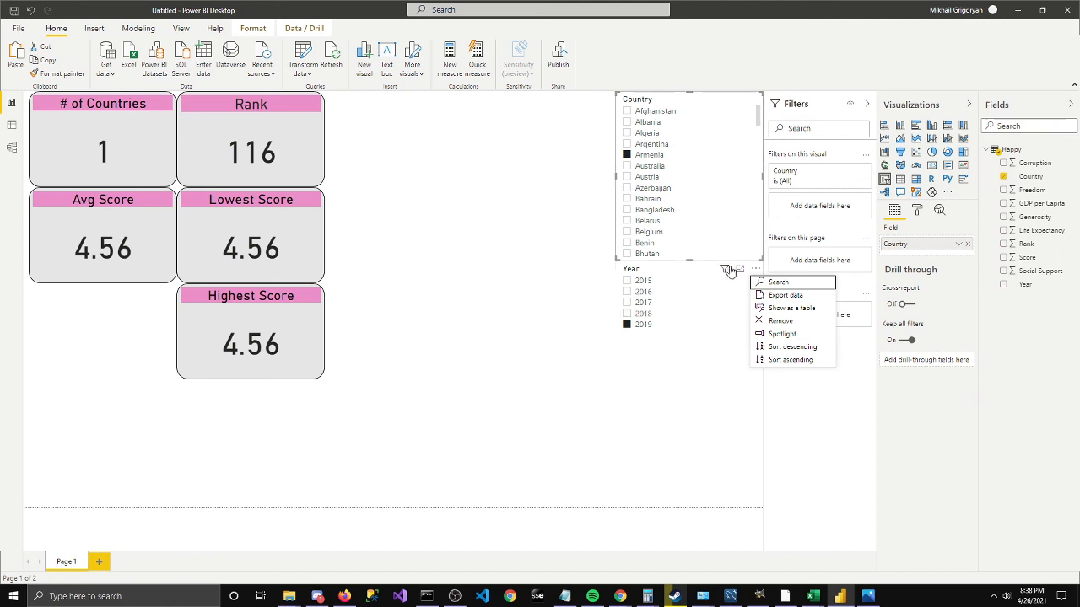
pyautogui.click(690, 412)
pyautogui.click(696, 292)
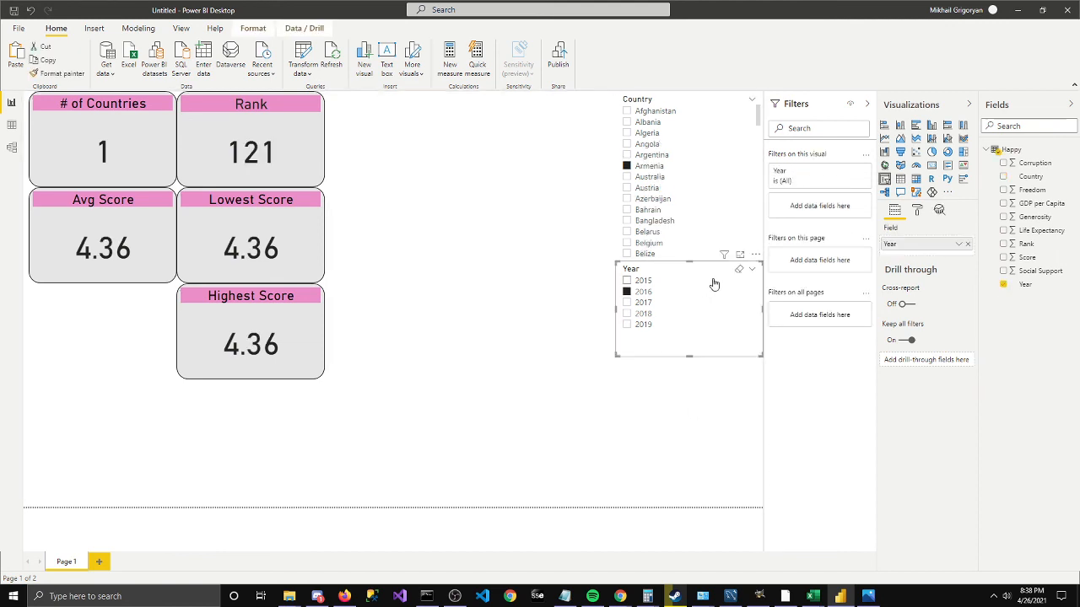
pyautogui.click(753, 270)
pyautogui.click(595, 174)
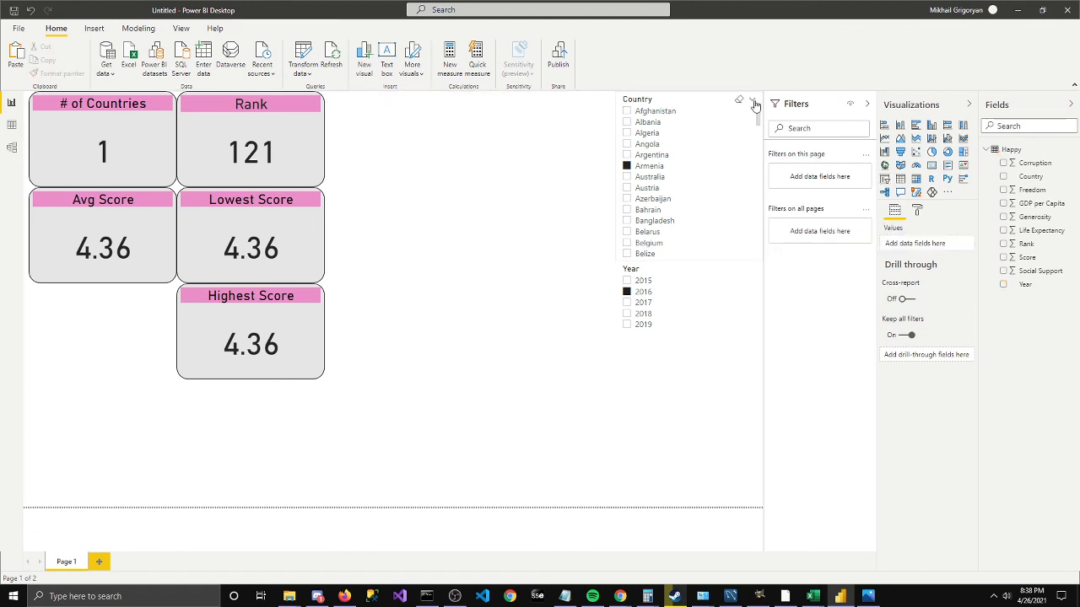
pyautogui.click(752, 100)
pyautogui.click(950, 468)
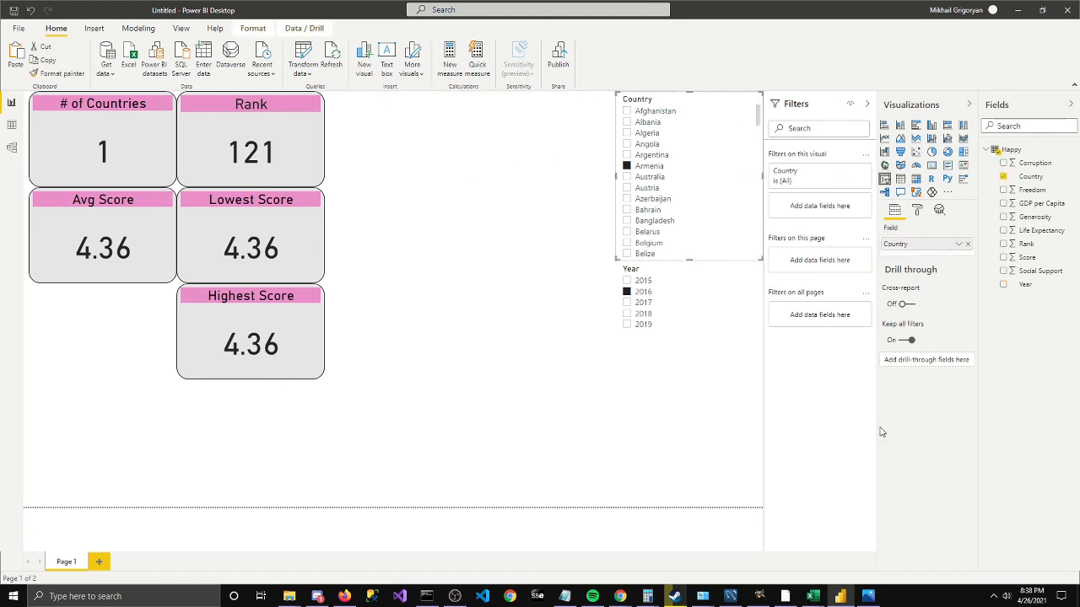
# Filter the report by Angola, compare it with Armenia by selecting both countries, and return to Armenia alone.
pyautogui.click(698, 144)
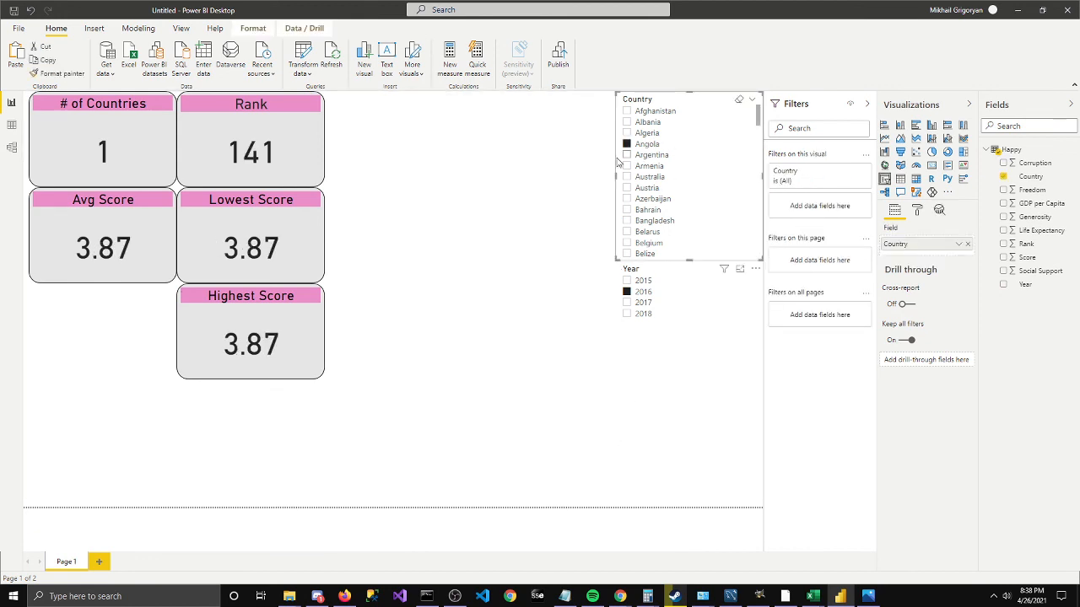
pyautogui.click(626, 166)
pyautogui.keyDown('ctrl'); pyautogui.click(626, 144); pyautogui.keyUp('ctrl')
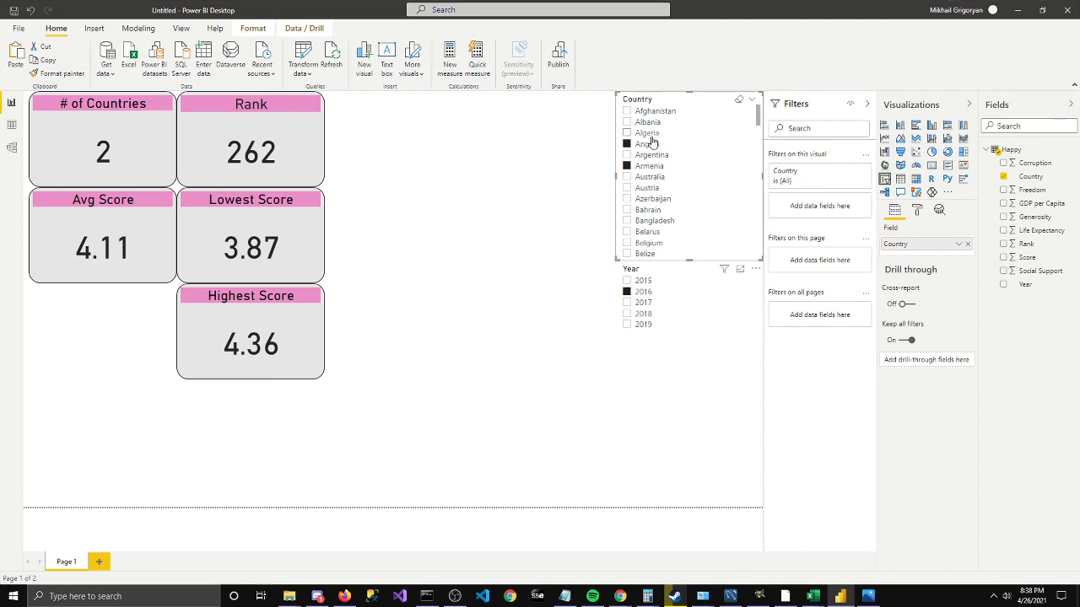
pyautogui.keyDown('ctrl'); pyautogui.click(626, 143); pyautogui.keyUp('ctrl')
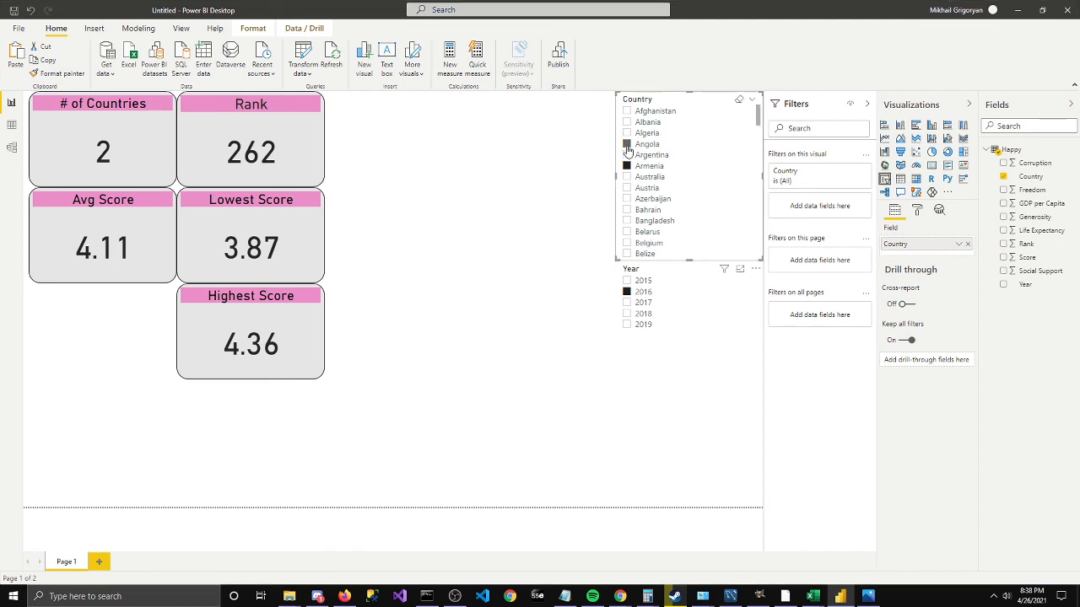
# Step the Year slicer through each single year from 2015 to 2019, leave 2019 selected, and deselect the slicer.
pyautogui.click(627, 281)
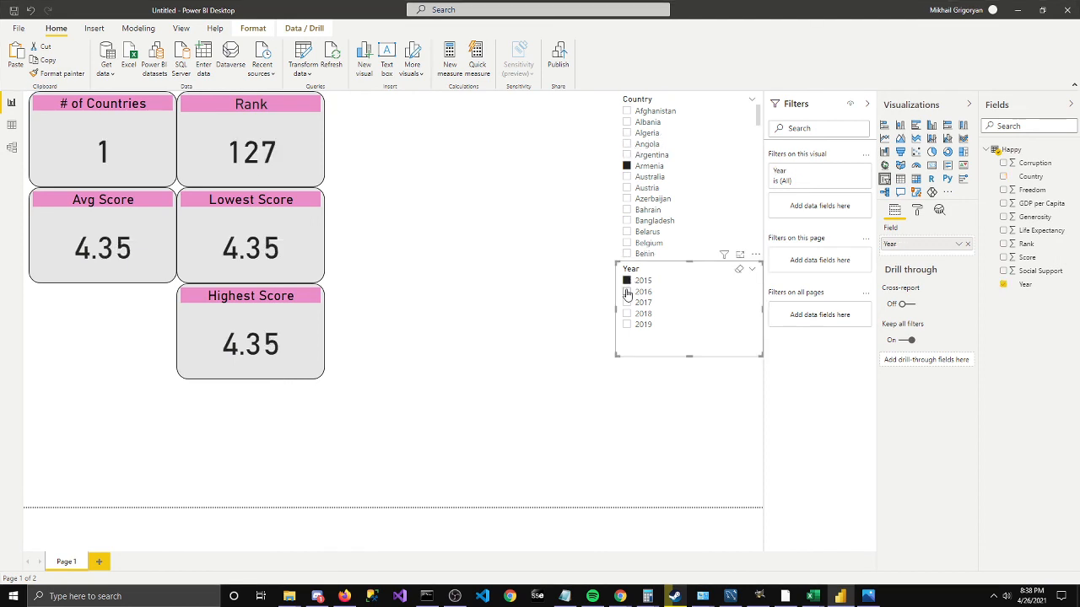
pyautogui.click(627, 292)
pyautogui.click(626, 303)
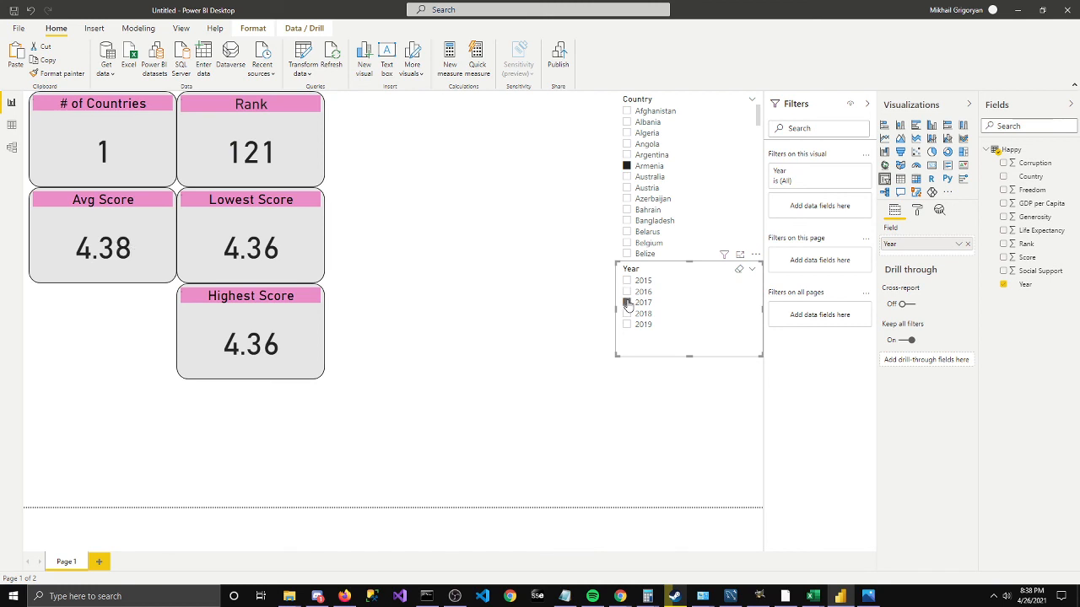
pyautogui.click(627, 314)
pyautogui.click(626, 324)
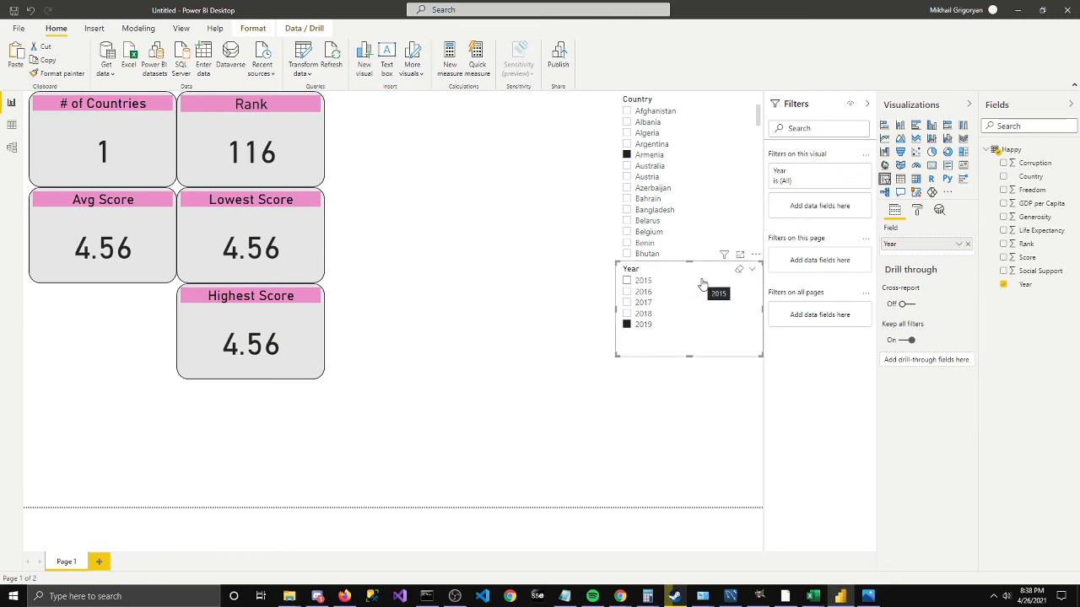
pyautogui.click(600, 463)
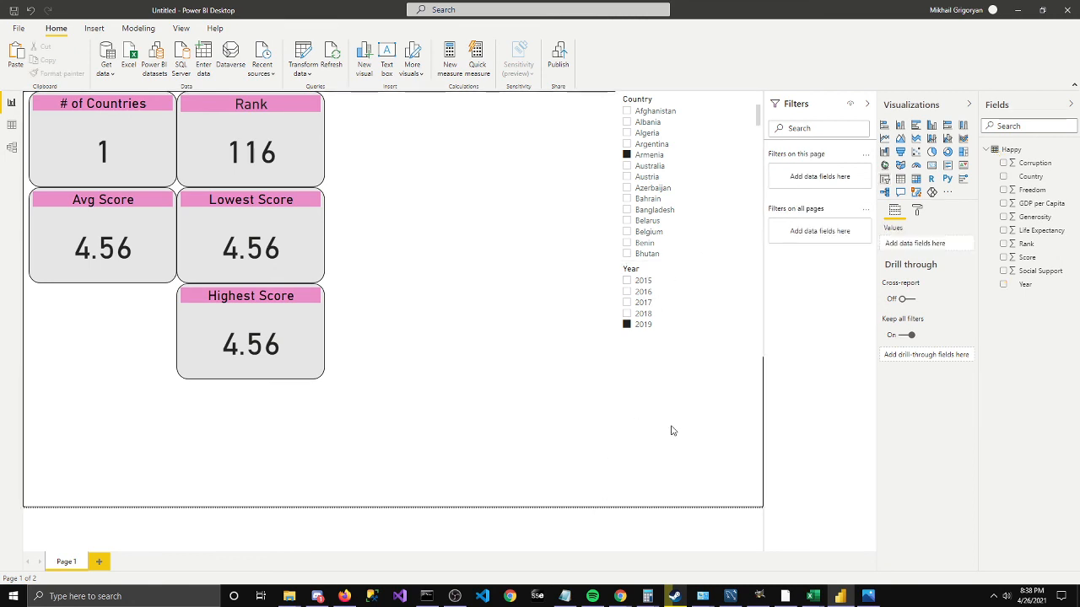